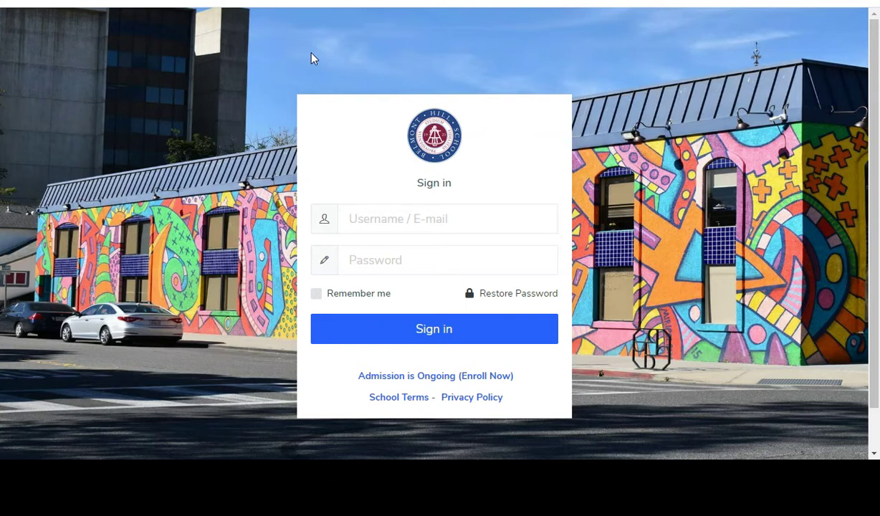
Step: Sign in with the suggested teacher username and its password to reach the teacher dashboard
left_click(397, 224)
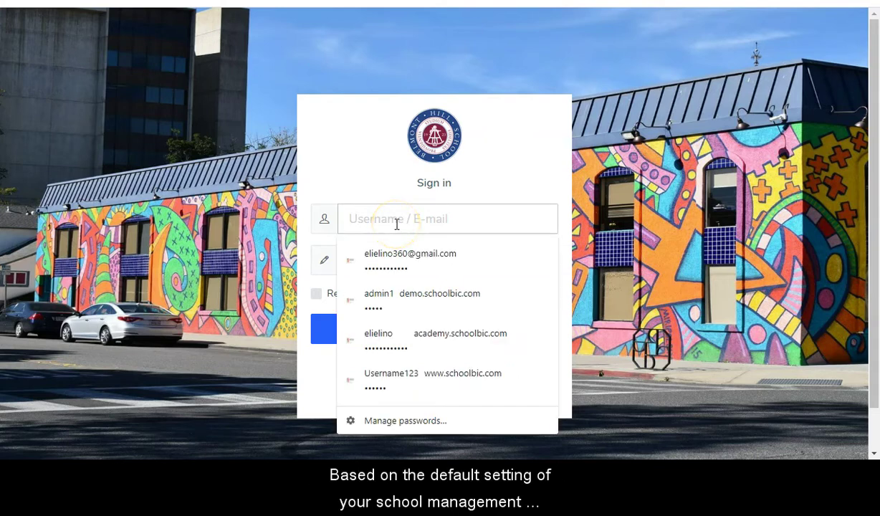
type("tea")
left_click(390, 253)
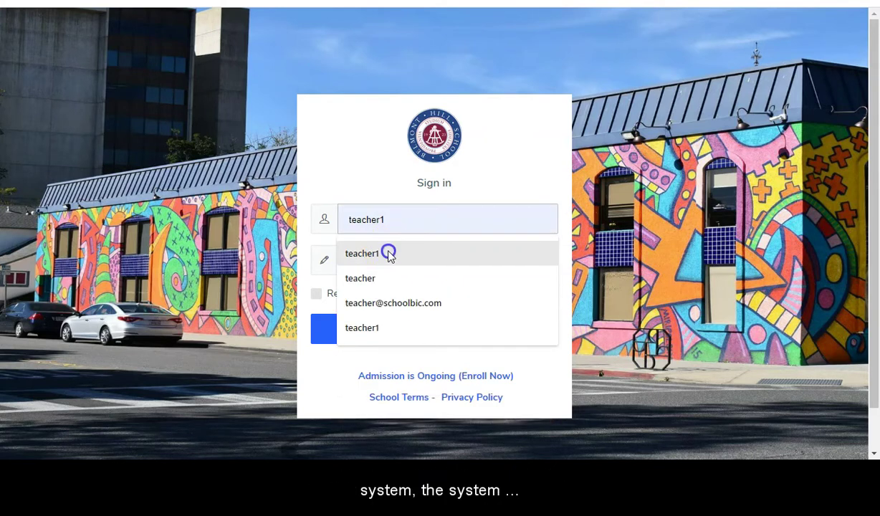
left_click(382, 270)
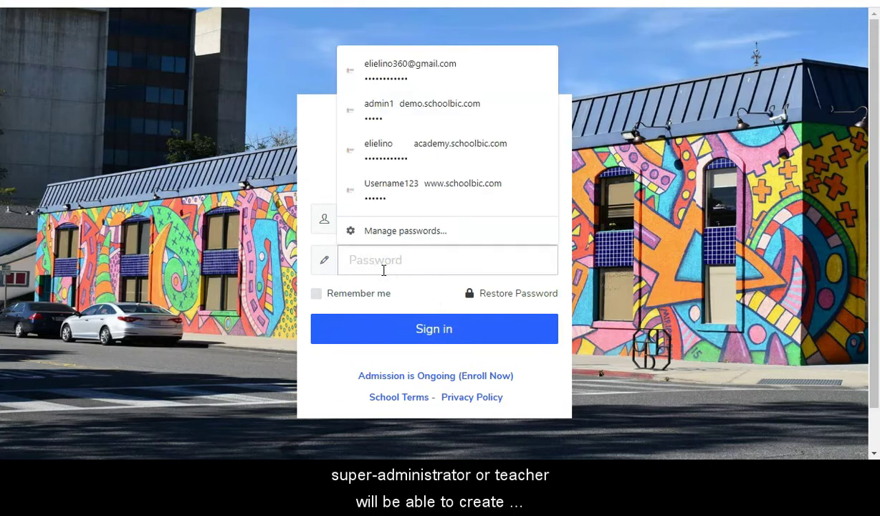
type("123")
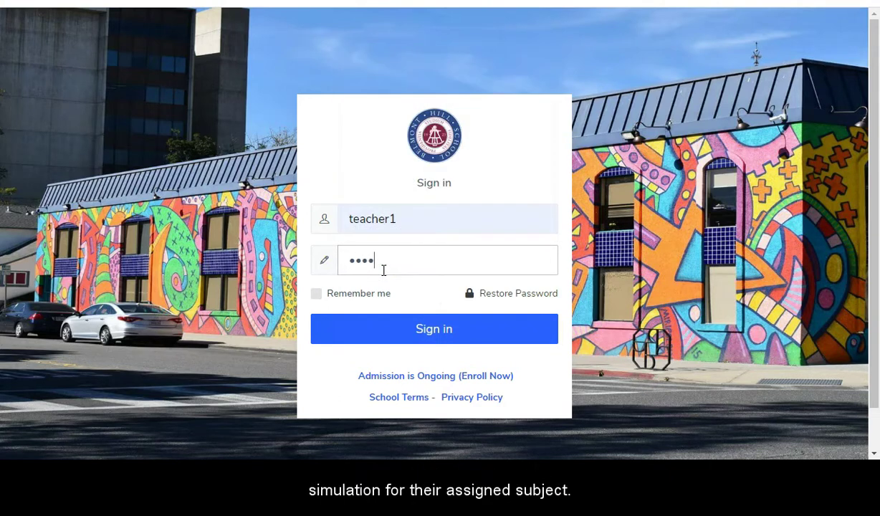
type("4")
left_click(370, 329)
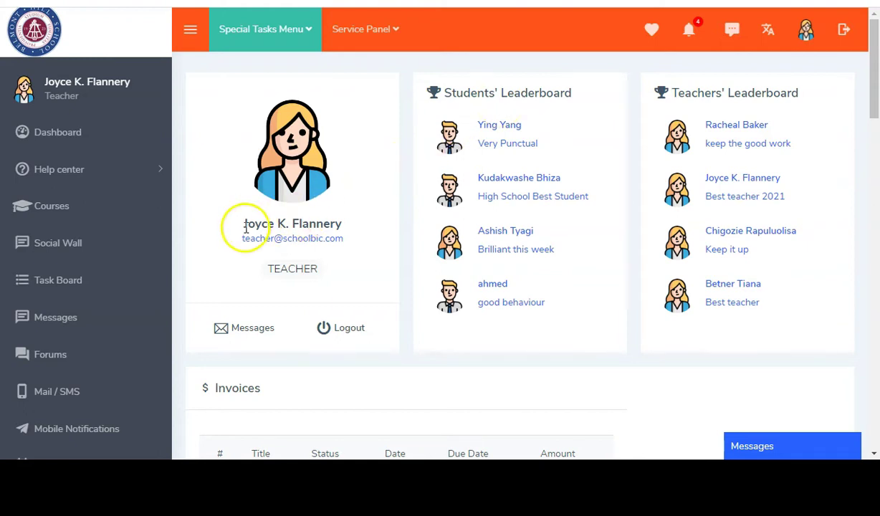
Step: Open Interactive Simulations from the sidebar to list Circuit Construction Kit, Virtual Lab and Acid-Base Solutions
scroll(92, 294, "down", 5)
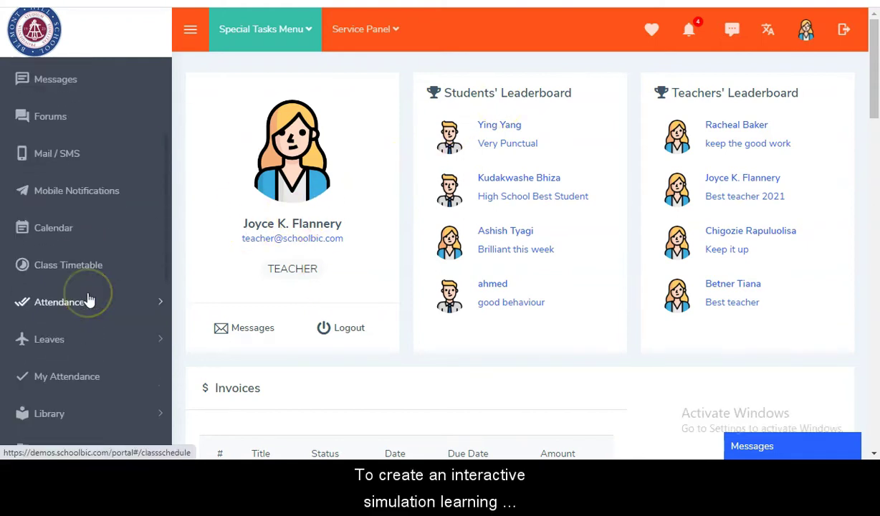
scroll(89, 300, "down", 2)
scroll(92, 350, "down", 4)
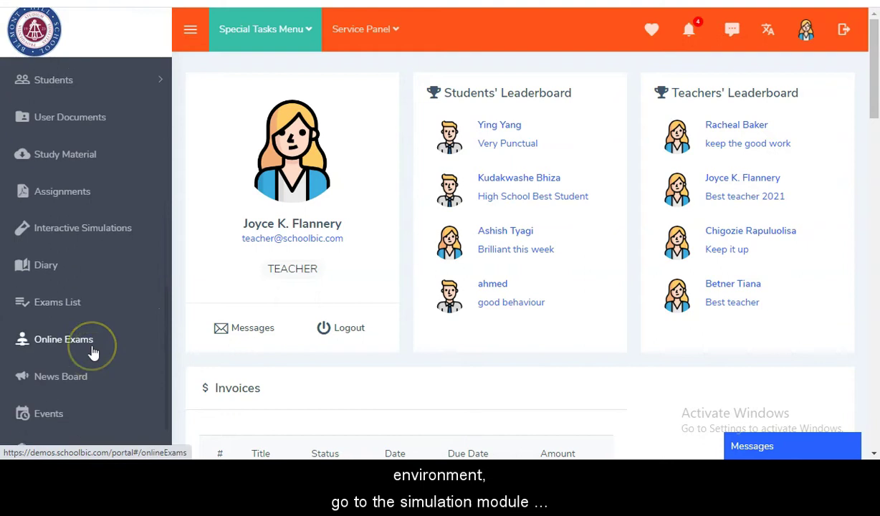
left_click(94, 219)
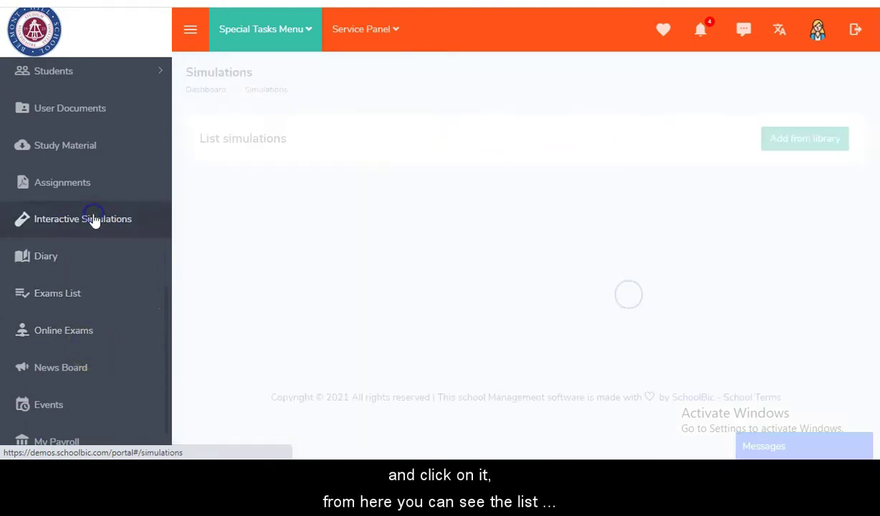
scroll(544, 165, "down", 2)
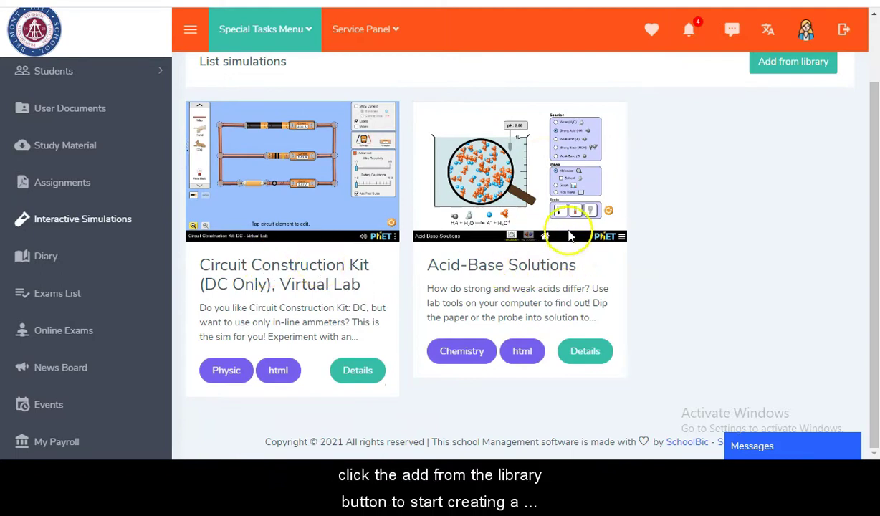
scroll(689, 201, "up", 2)
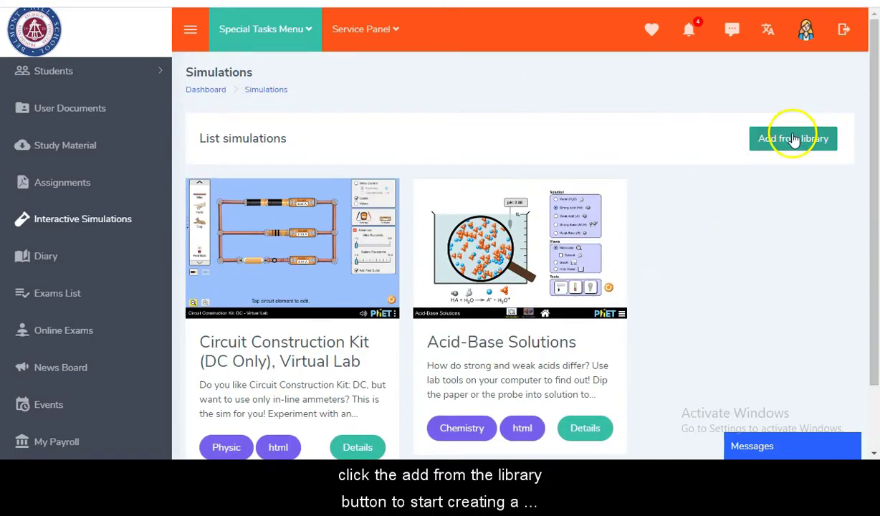
Step: Search the simulation library for 'Electro' and try Neon Lights & Other Discharge Lamps
left_click(794, 138)
type("Elec")
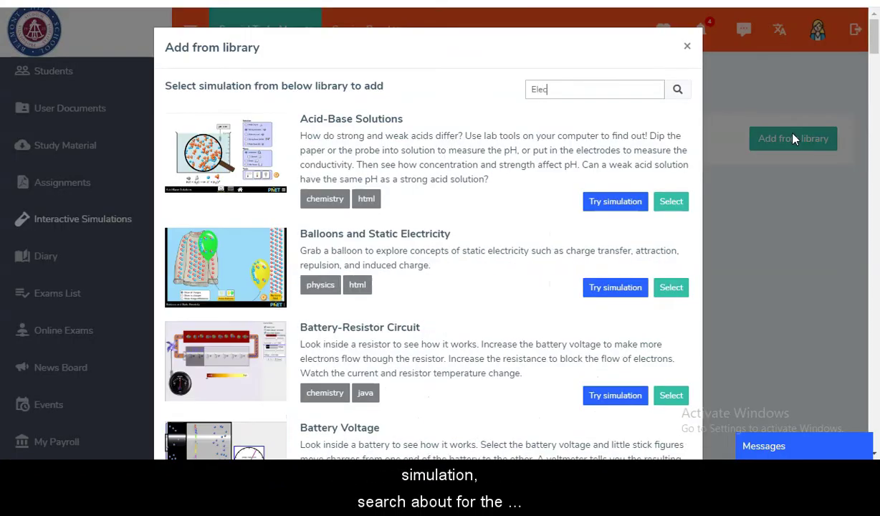
type("tro")
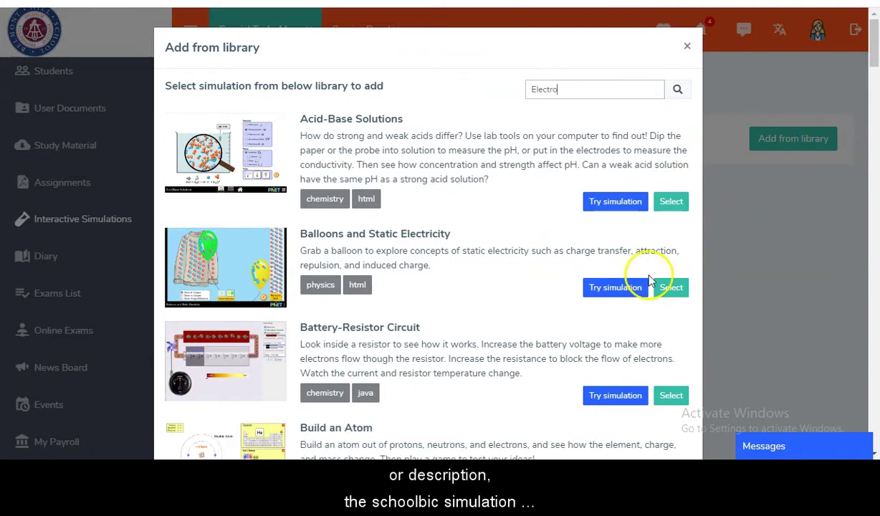
scroll(439, 327, "down", 3)
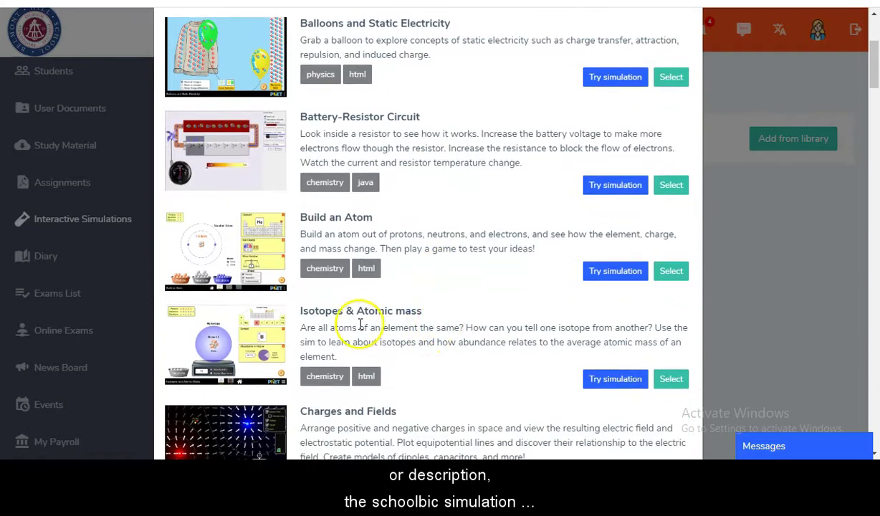
scroll(358, 315, "down", 2)
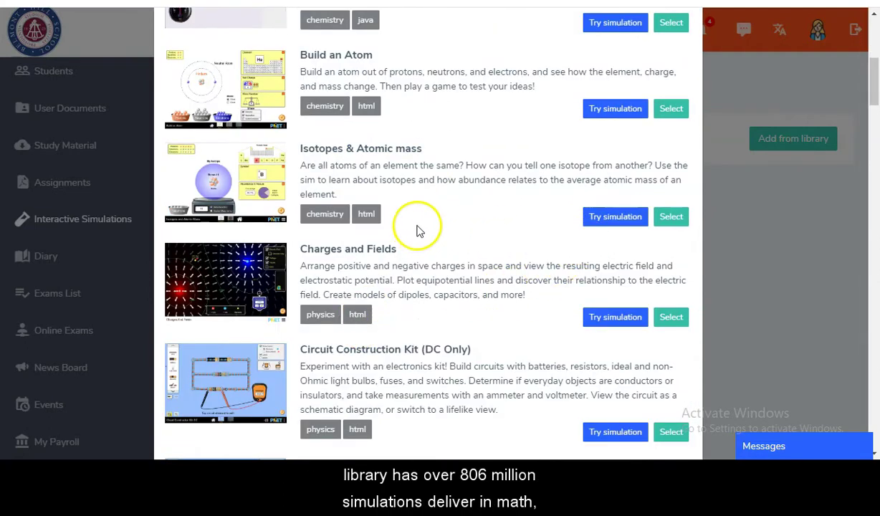
scroll(419, 229, "down", 2)
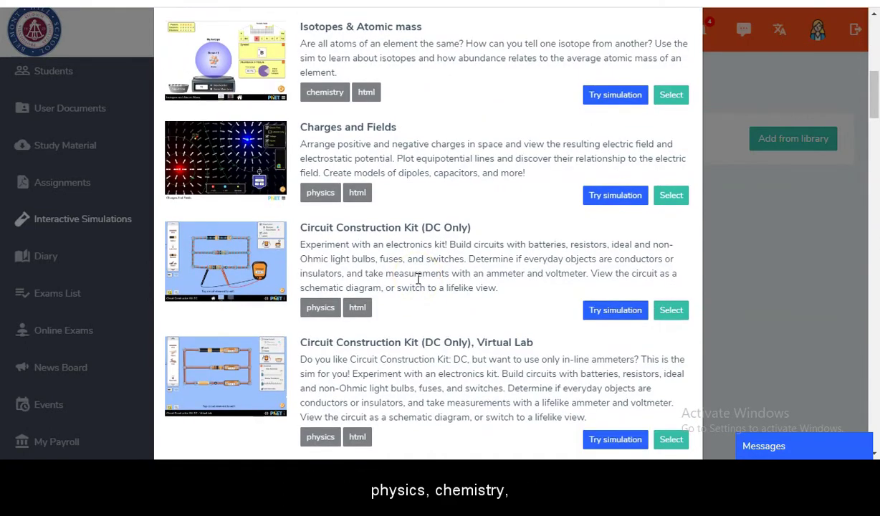
scroll(418, 280, "down", 2)
scroll(419, 280, "down", 3)
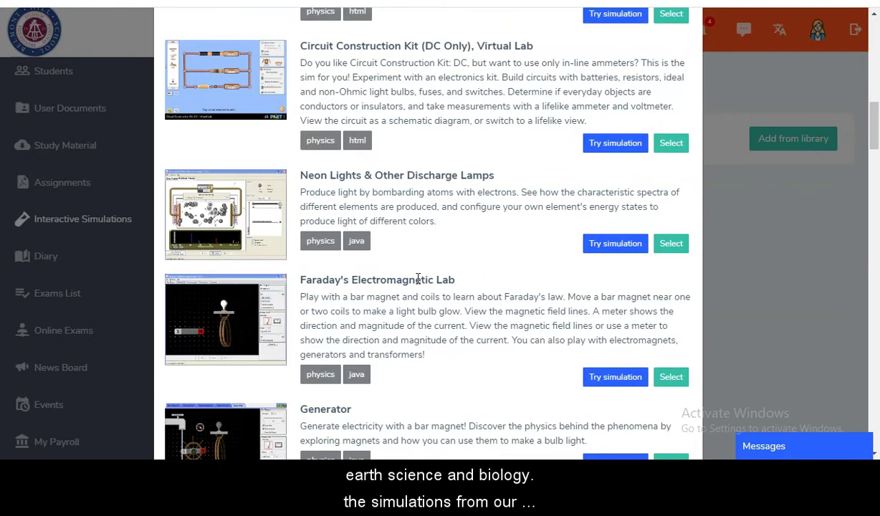
scroll(419, 279, "down", 3)
scroll(436, 194, "up", 2)
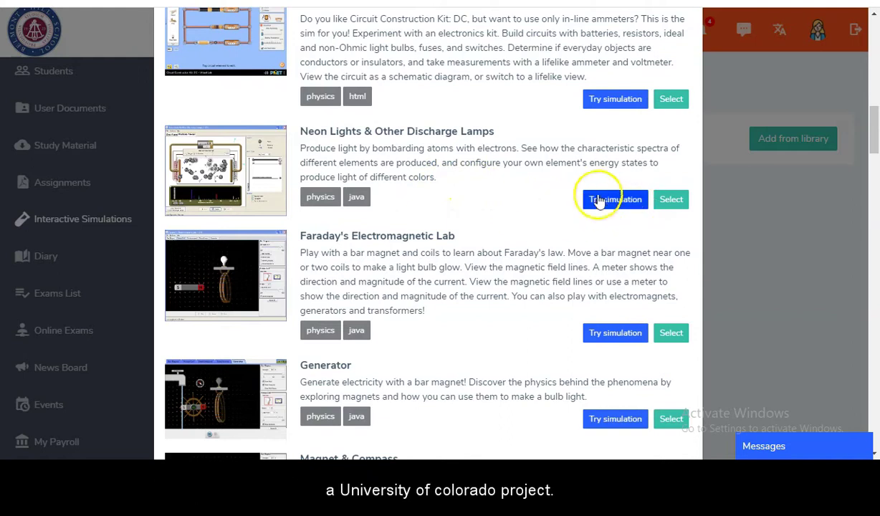
left_click(599, 212)
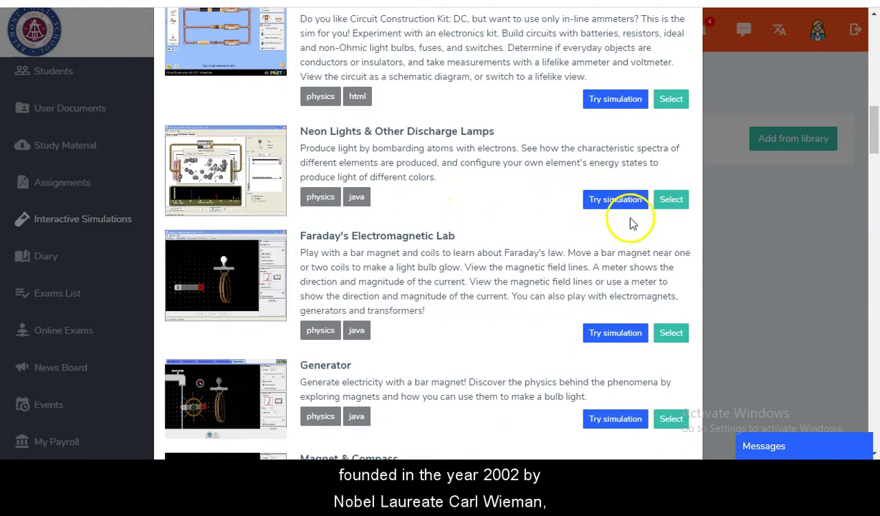
triple_click(624, 236)
scroll(624, 237, "down", 2)
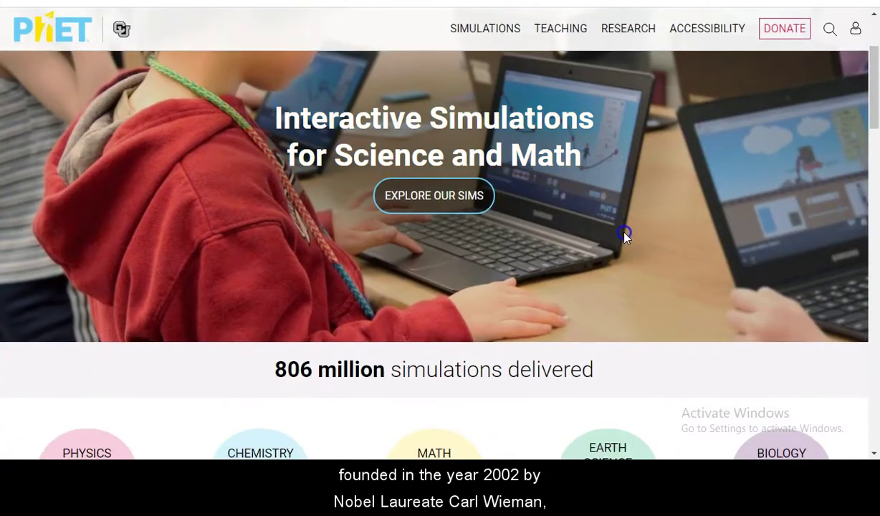
scroll(624, 238, "down", 5)
scroll(624, 236, "down", 3)
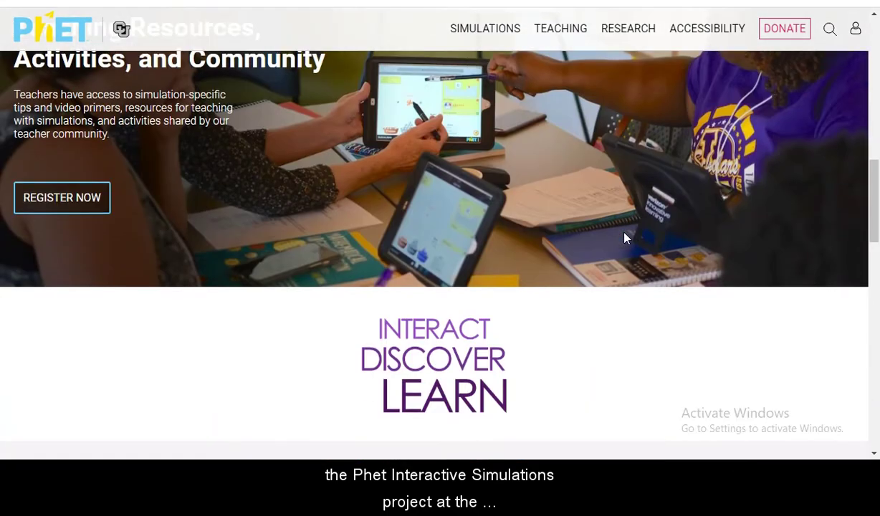
scroll(624, 237, "down", 3)
scroll(624, 238, "down", 10)
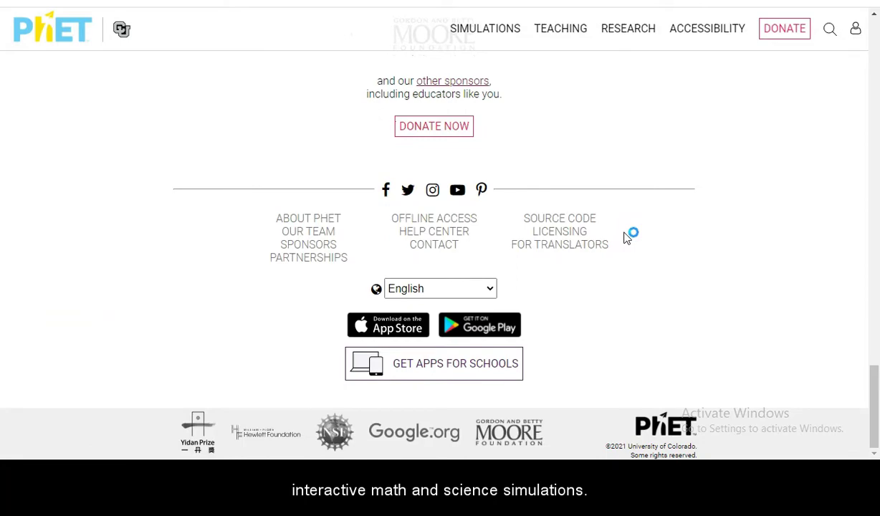
scroll(625, 238, "up", 10)
scroll(624, 238, "up", 8)
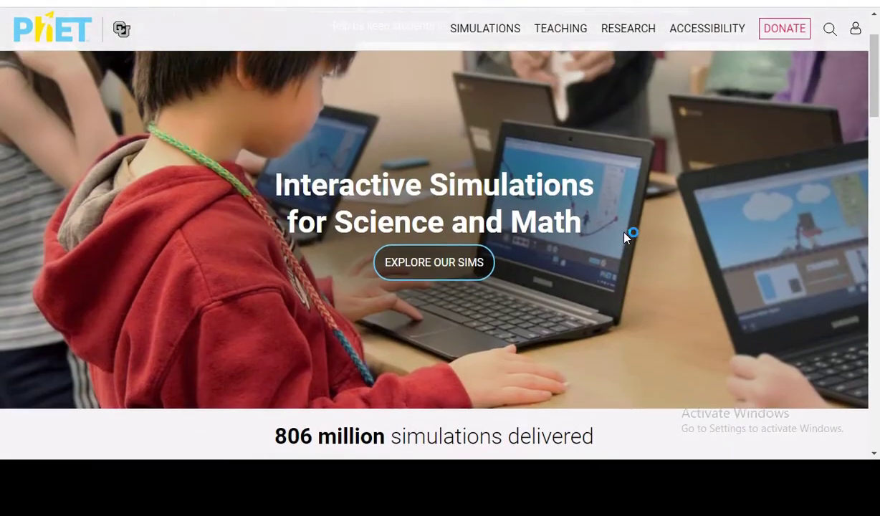
scroll(624, 238, "up", 1)
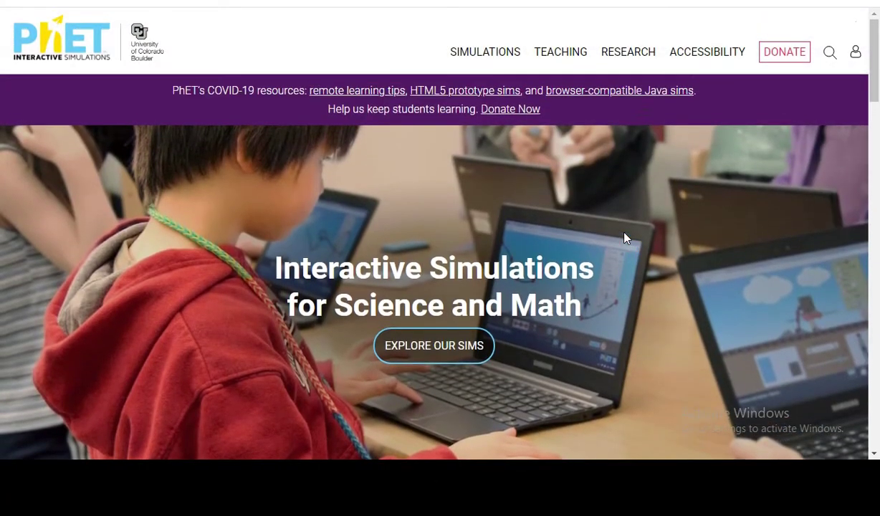
scroll(625, 238, "down", 1)
scroll(625, 238, "up", 1)
left_click(591, 223)
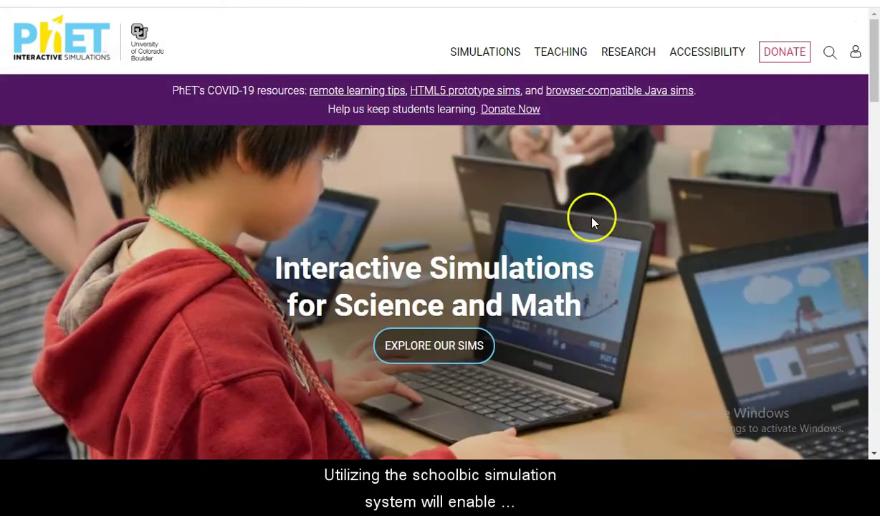
scroll(591, 223, "down", 5)
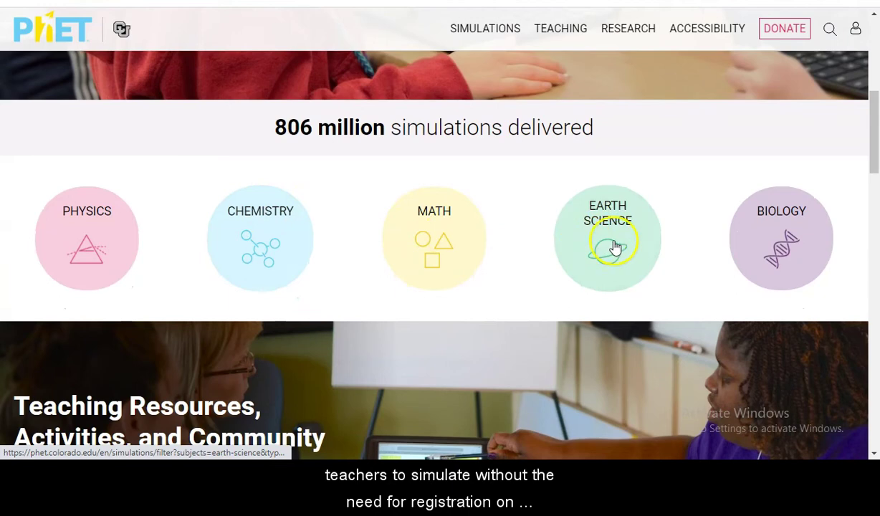
scroll(436, 286, "down", 4)
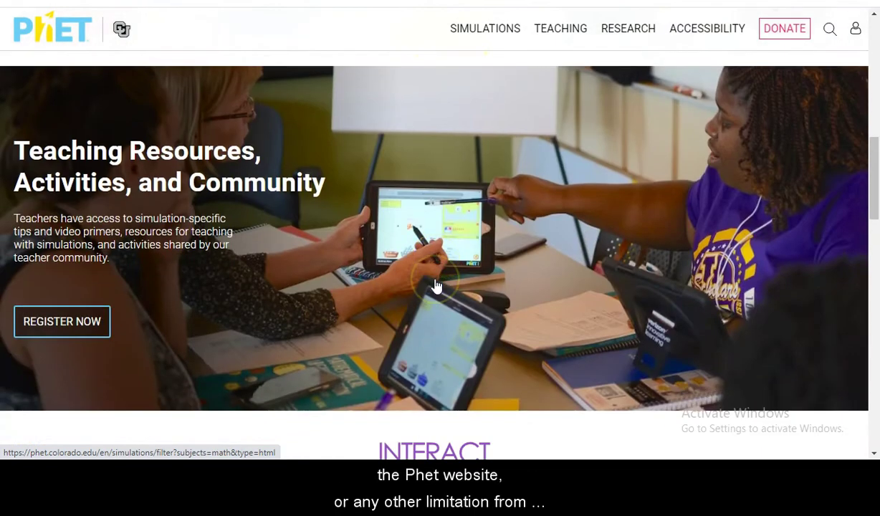
scroll(436, 284, "down", 1)
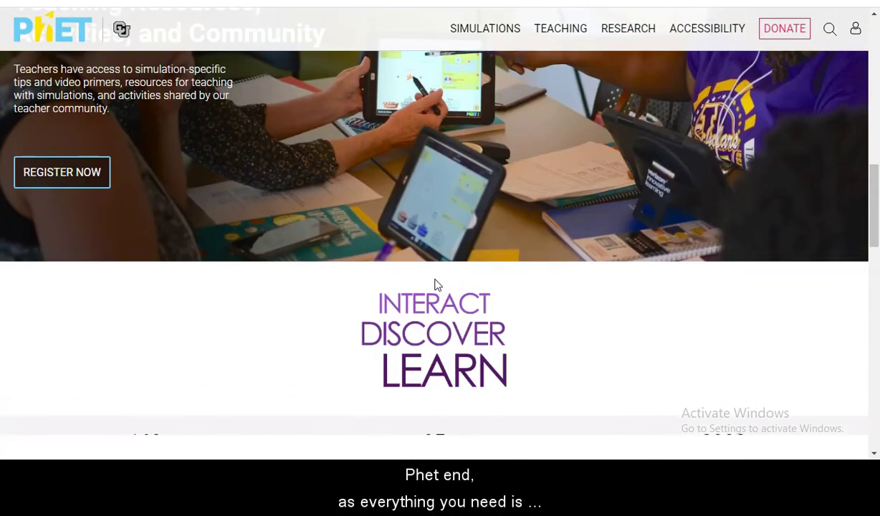
scroll(438, 284, "up", 5)
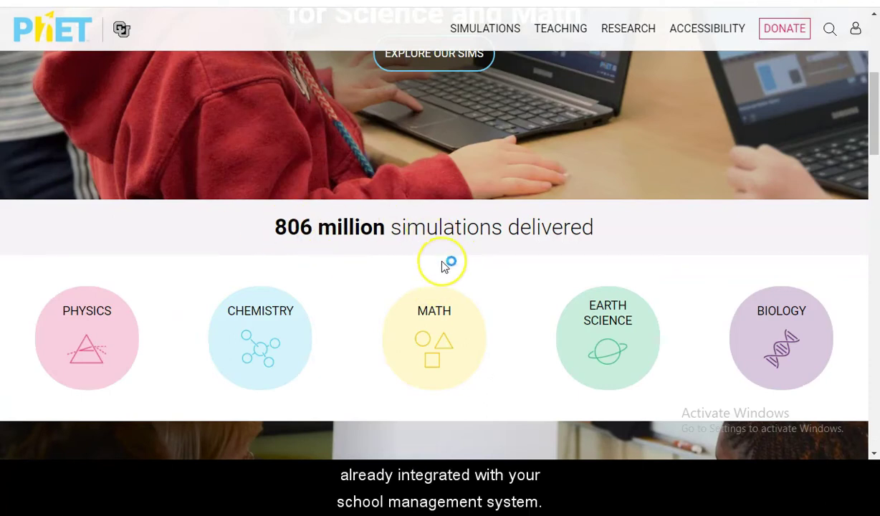
scroll(448, 258, "down", 5)
scroll(442, 267, "down", 6)
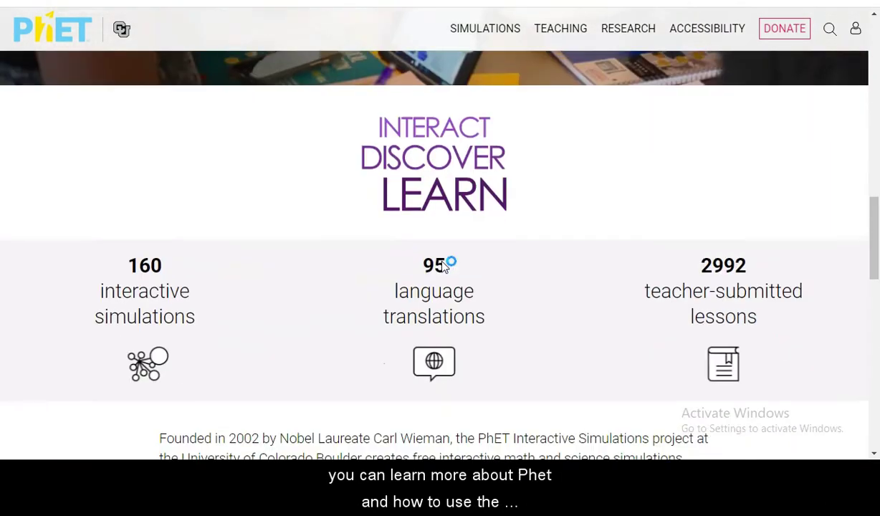
scroll(443, 262, "up", 2)
scroll(443, 262, "down", 1)
scroll(443, 261, "down", 6)
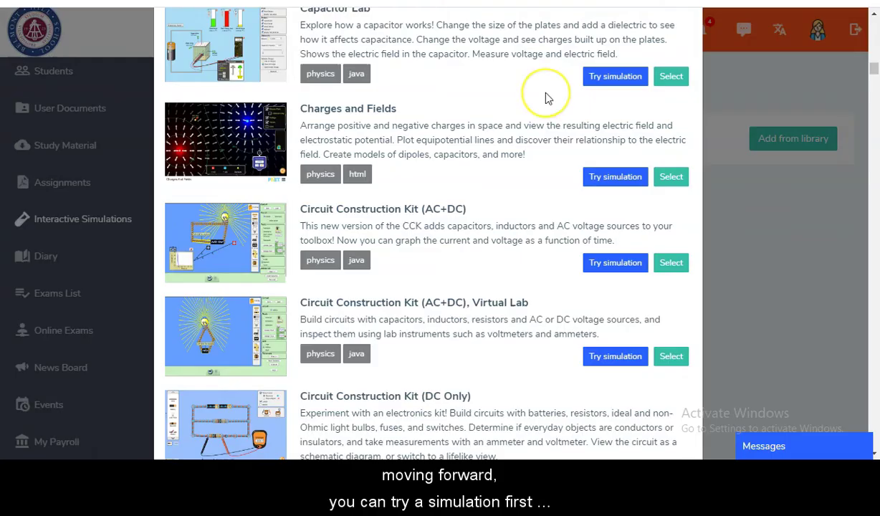
scroll(545, 97, "down", 10)
Step: Try Faraday's Electromagnetic Lab in a new window, then return to SchoolBic and select it
scroll(546, 97, "down", 4)
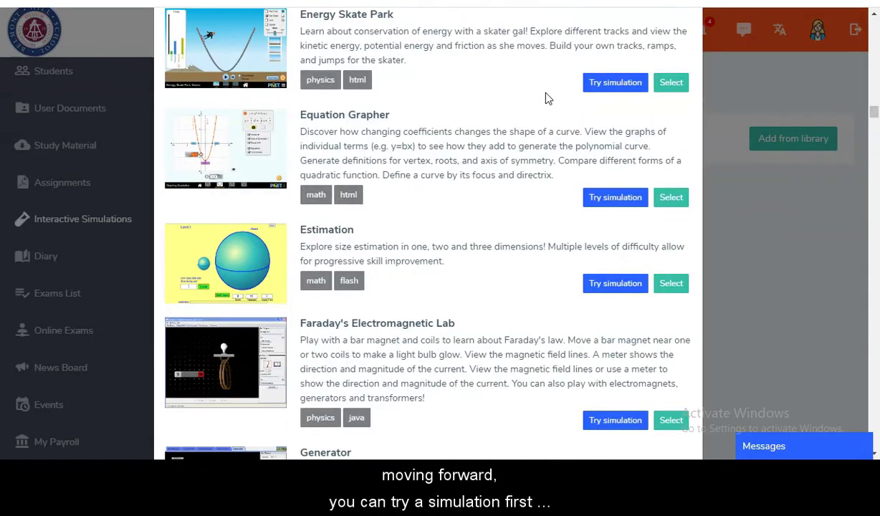
scroll(519, 208, "down", 3)
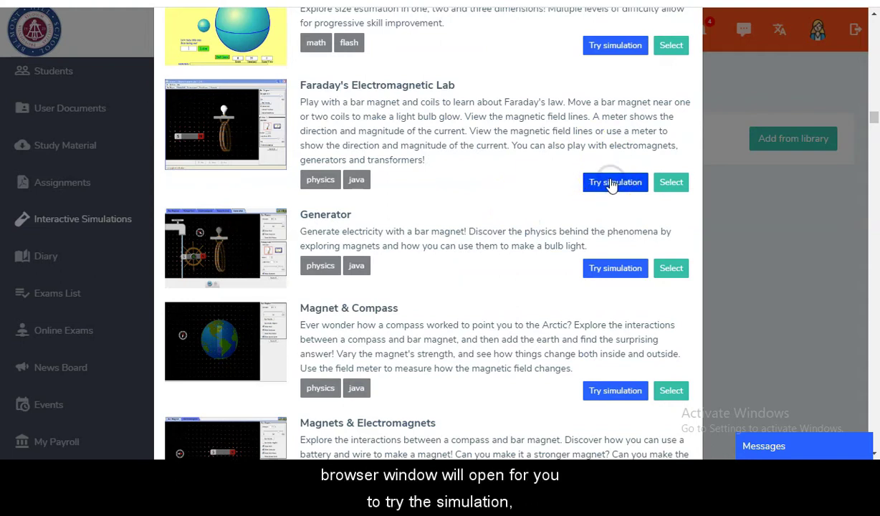
left_click(611, 184)
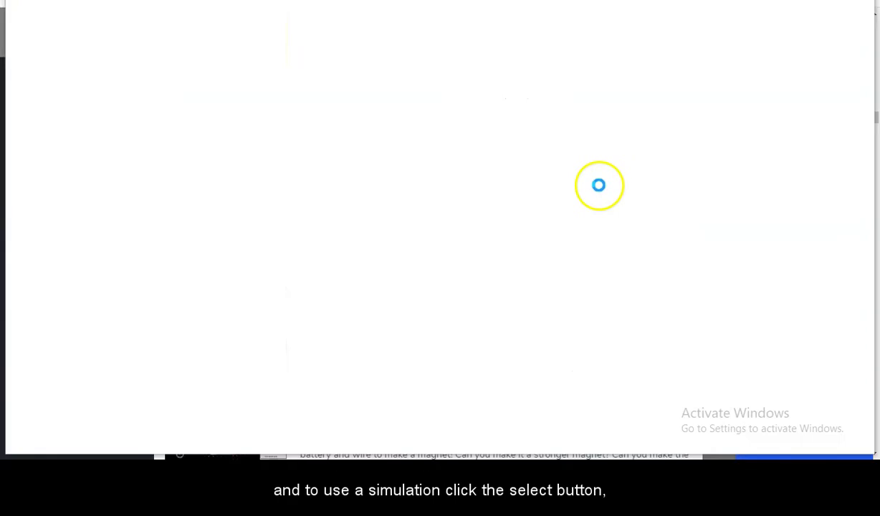
mouse_move(453, 450)
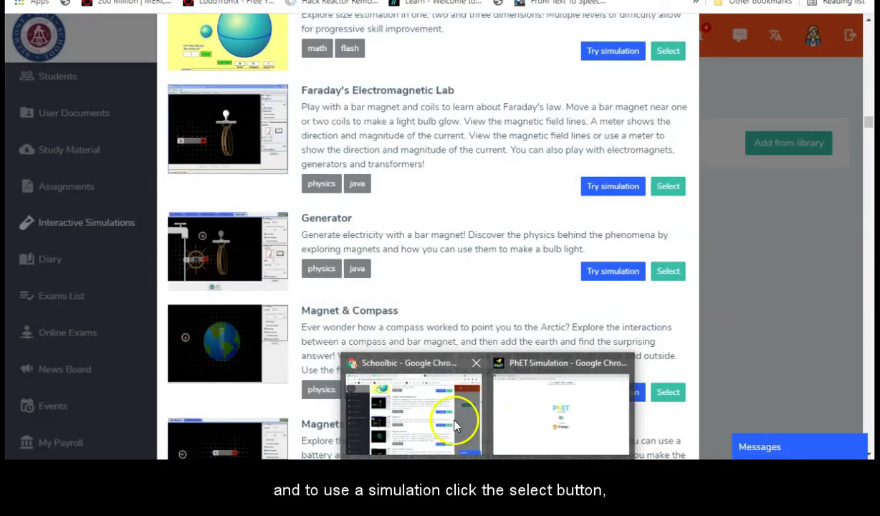
left_click(456, 415)
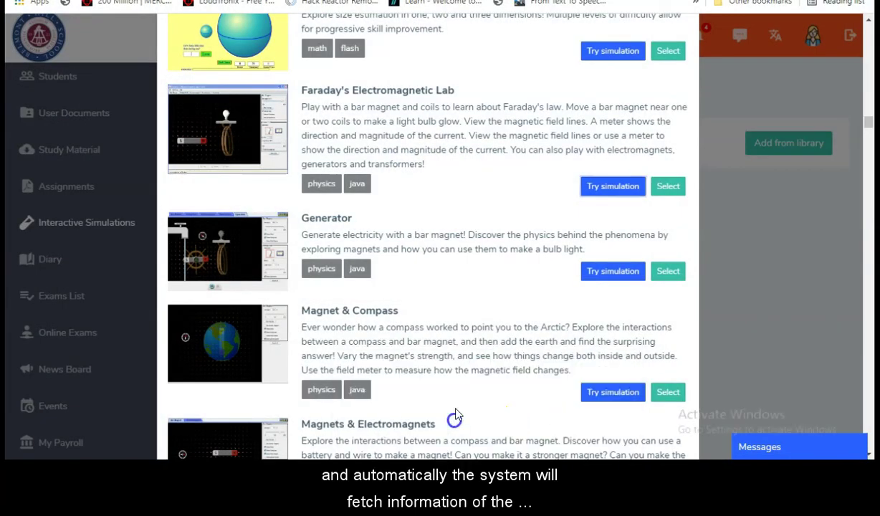
left_click(668, 188)
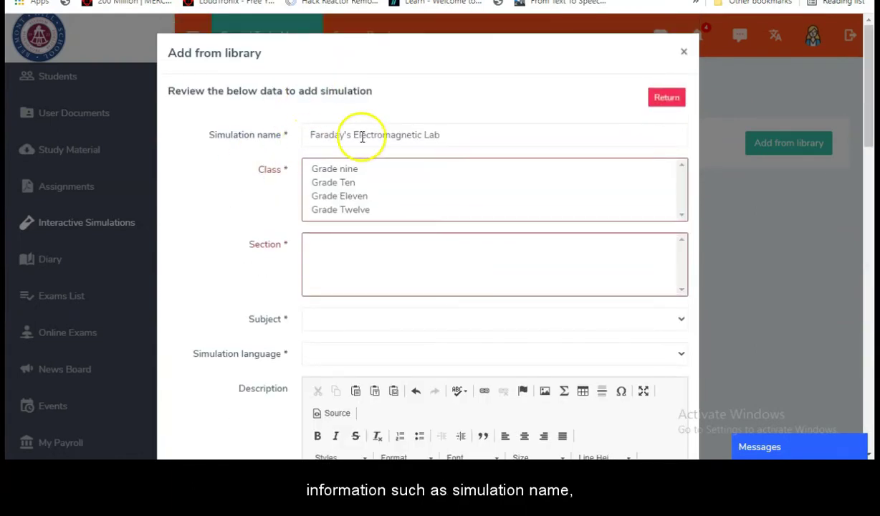
scroll(242, 192, "down", 3)
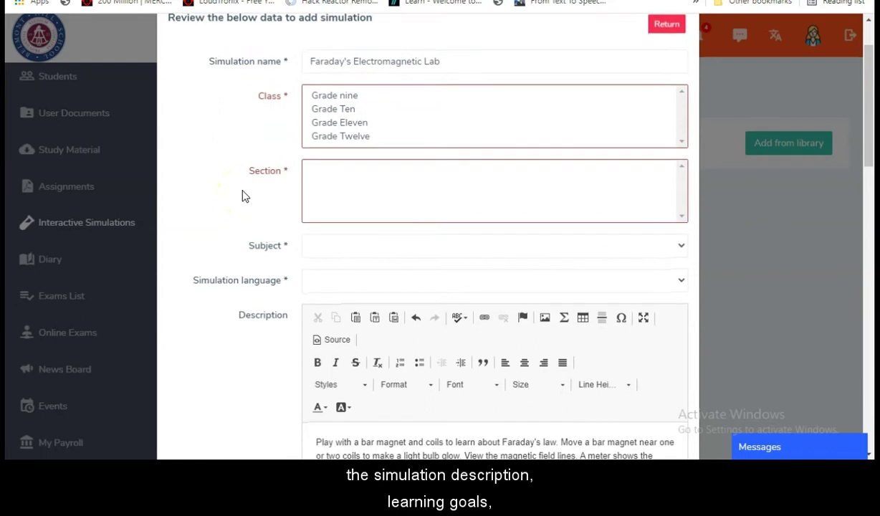
scroll(280, 228, "down", 6)
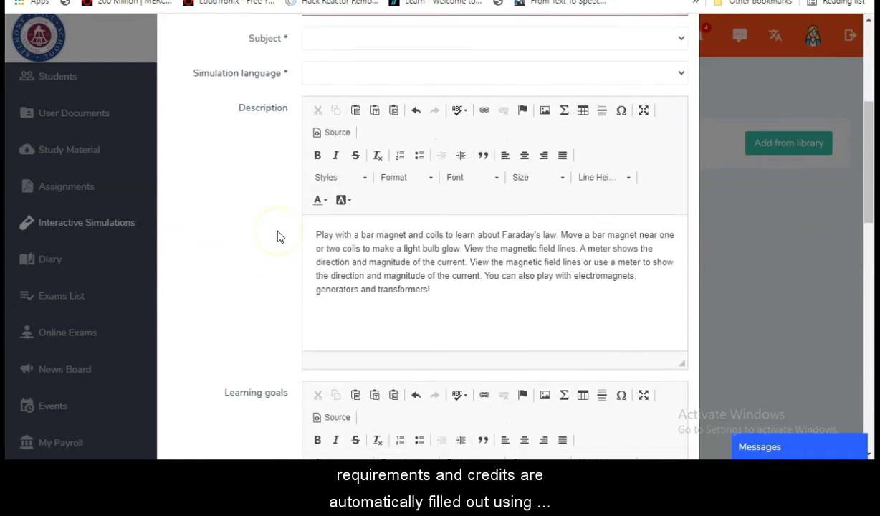
scroll(280, 238, "down", 9)
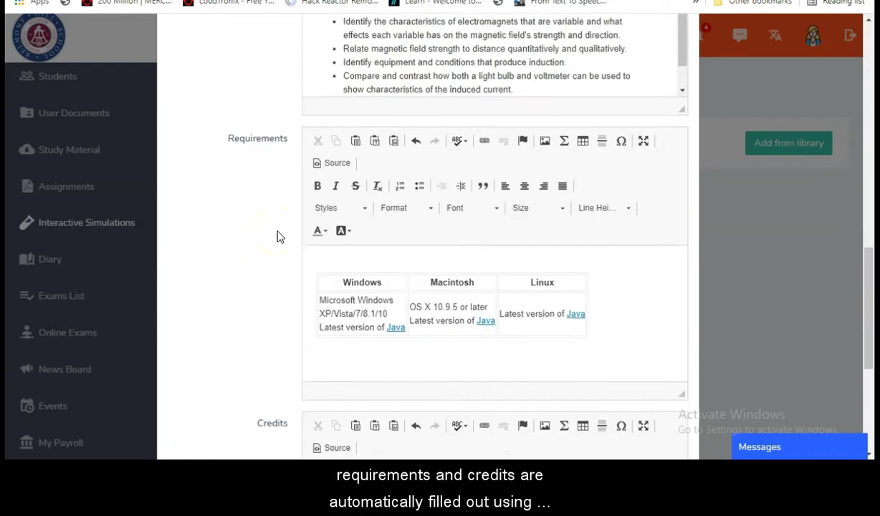
scroll(279, 237, "up", 15)
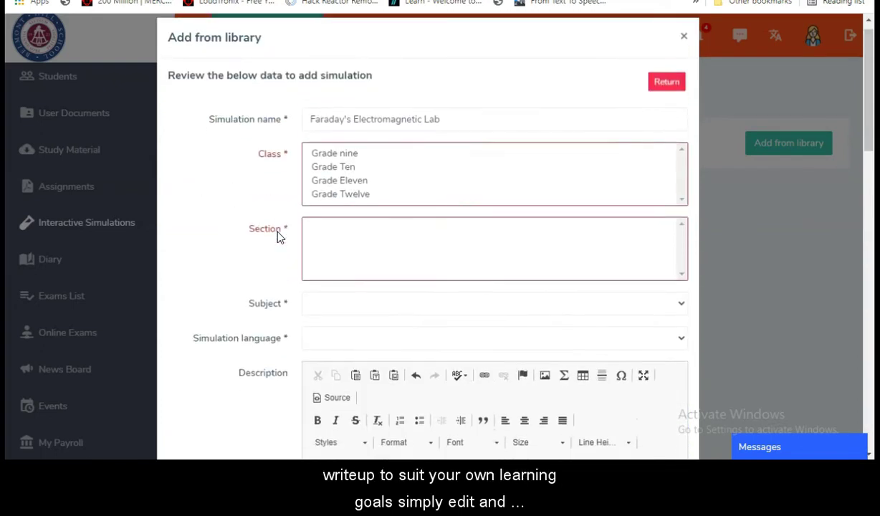
scroll(281, 236, "down", 1)
left_click(466, 52)
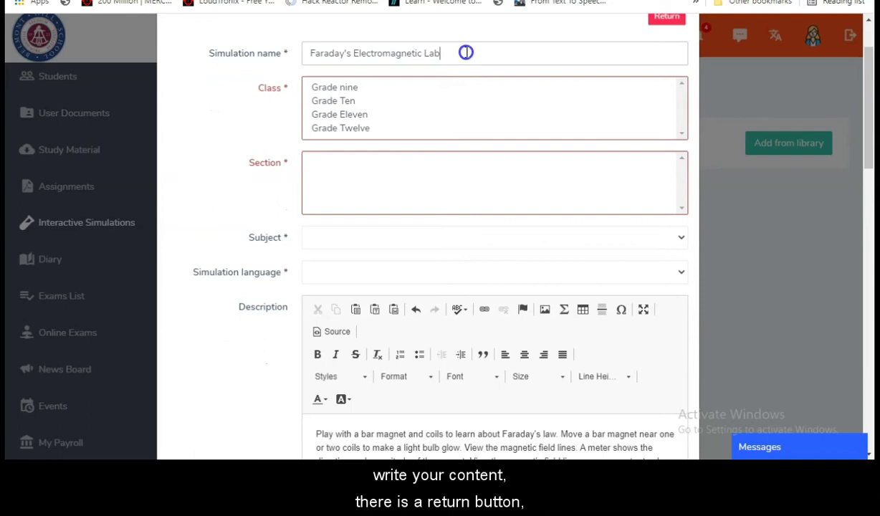
key("BackSpace")
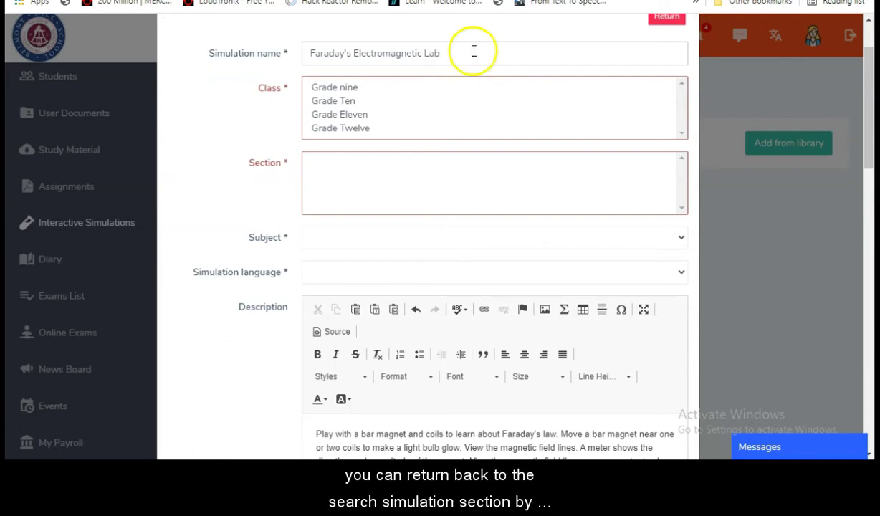
scroll(473, 51, "up", 1)
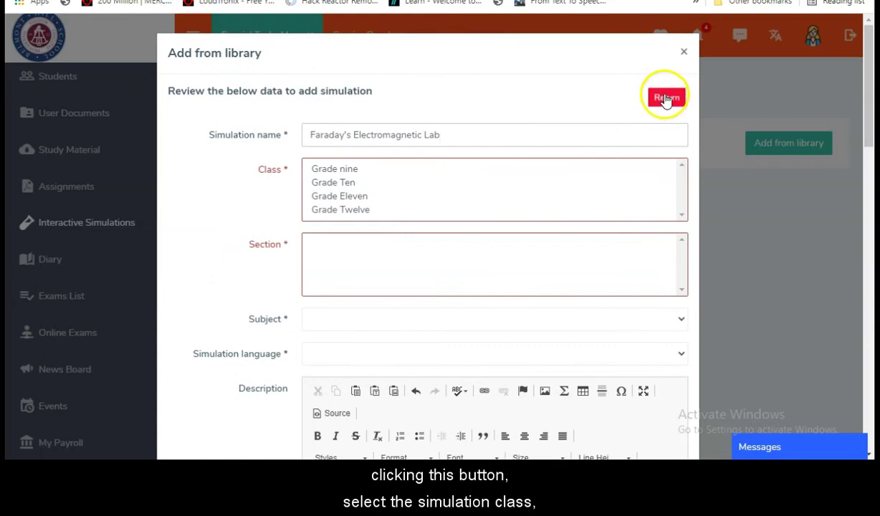
Step: Assign the simulation to Grade Ten, sections A through D
left_click(372, 183)
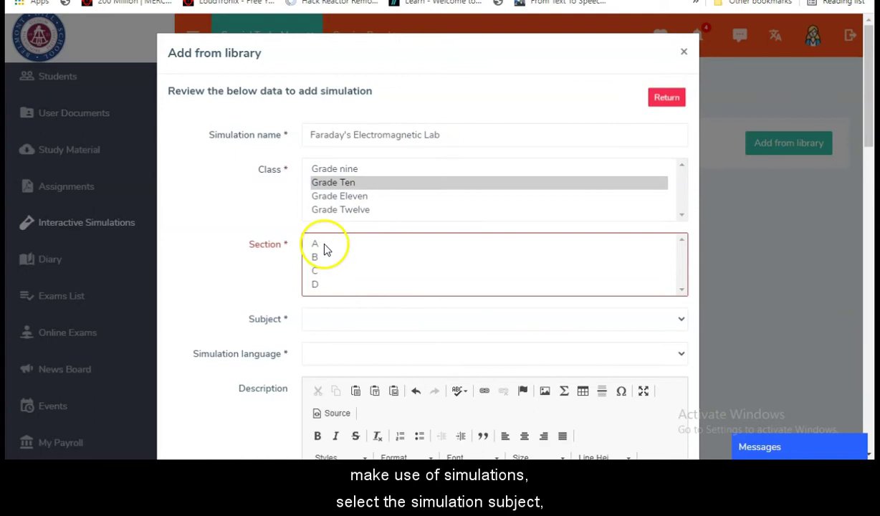
left_click(326, 247)
key("ctrl+a")
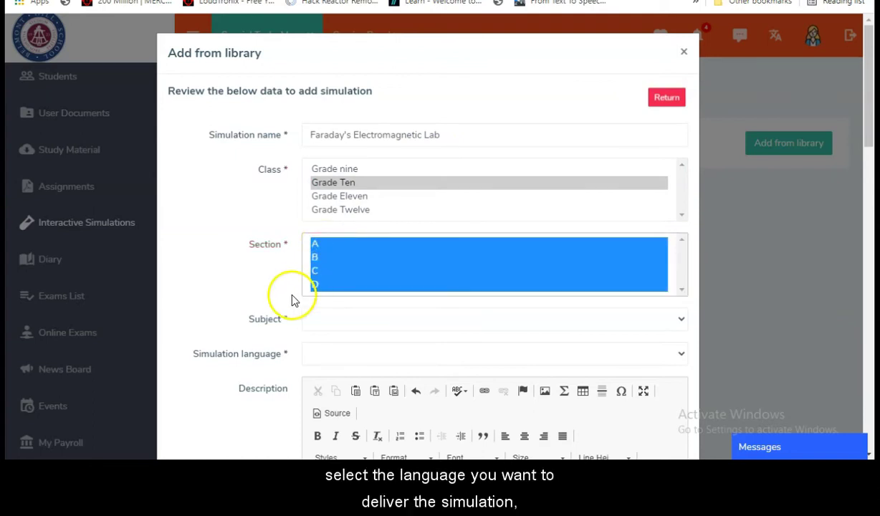
Step: Set the subject to Physic and the simulation language to English
scroll(349, 301, "down", 1)
left_click(371, 250)
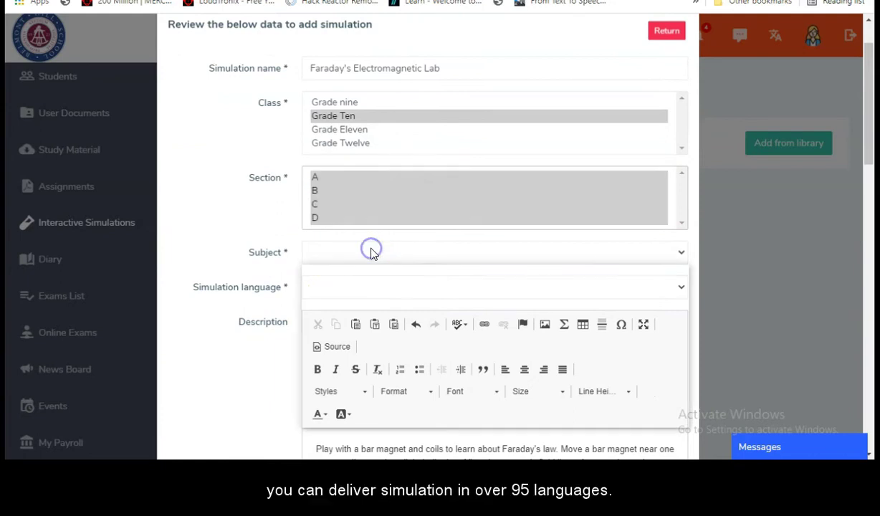
left_click(351, 364)
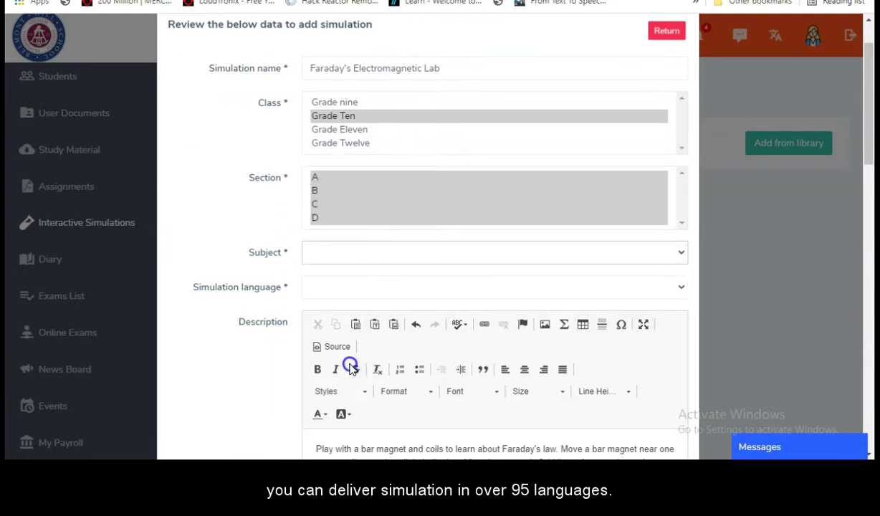
left_click(330, 288)
left_click(365, 290)
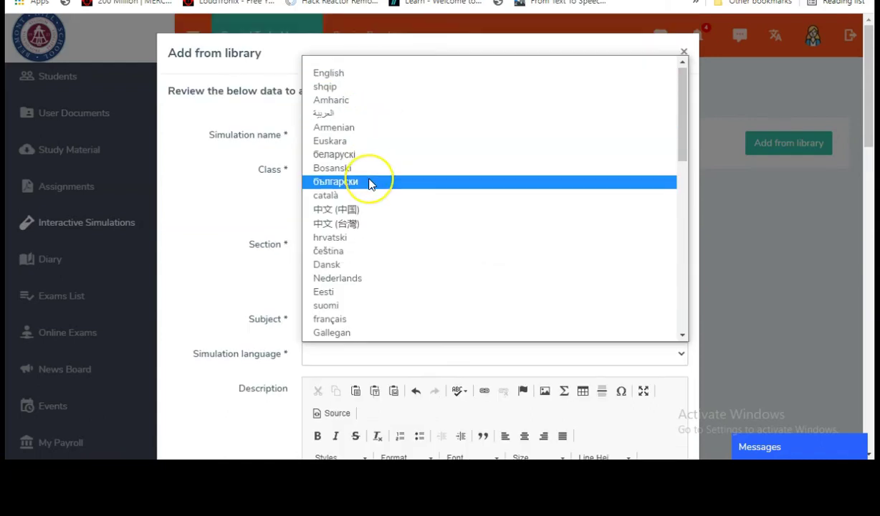
scroll(370, 183, "down", 6)
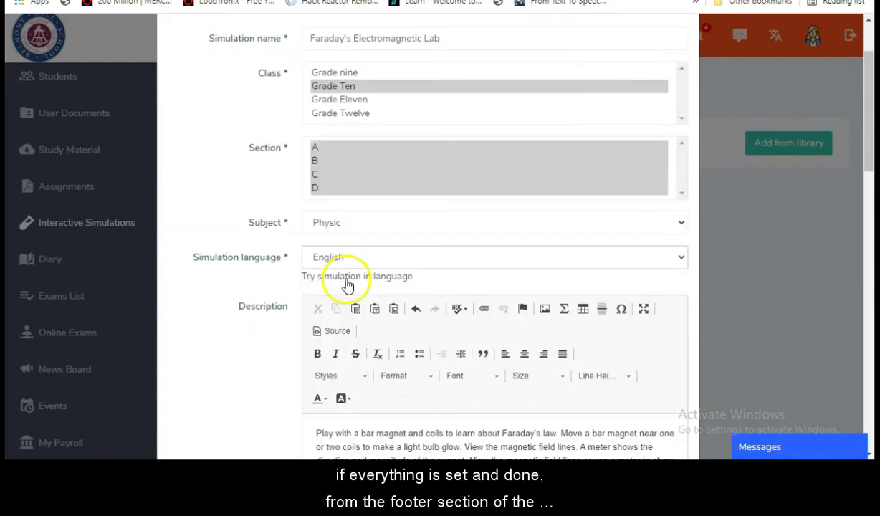
scroll(251, 283, "down", 5)
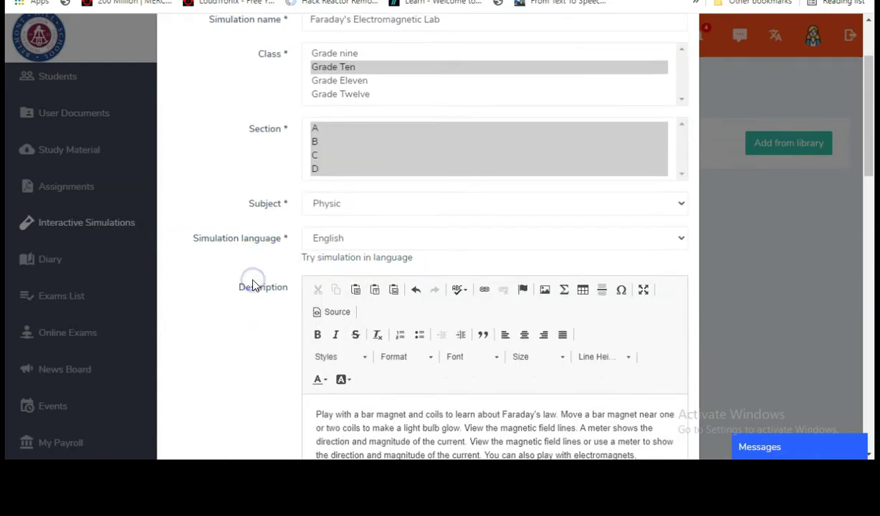
scroll(252, 285, "down", 6)
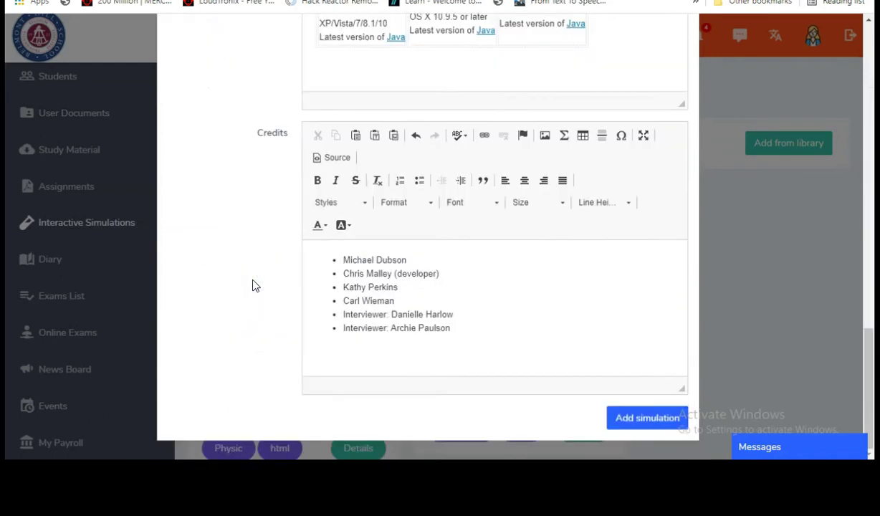
Step: Add Faraday's Electromagnetic Lab to the class and scroll through the simulations list
left_click(653, 422)
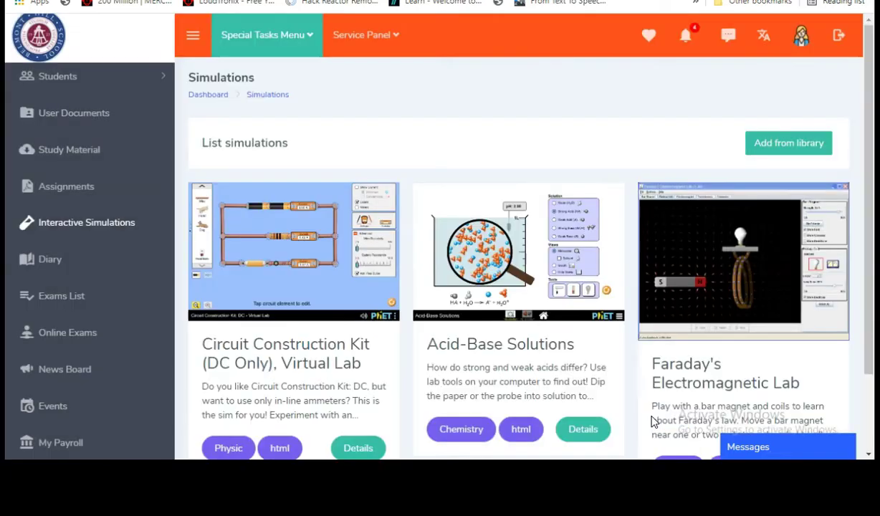
scroll(820, 354, "down", 2)
scroll(408, 138, "up", 2)
scroll(411, 149, "down", 2)
scroll(411, 149, "down", 1)
Step: Open a simulation's details page and start the Area Model Algebra simulation
left_click(808, 371)
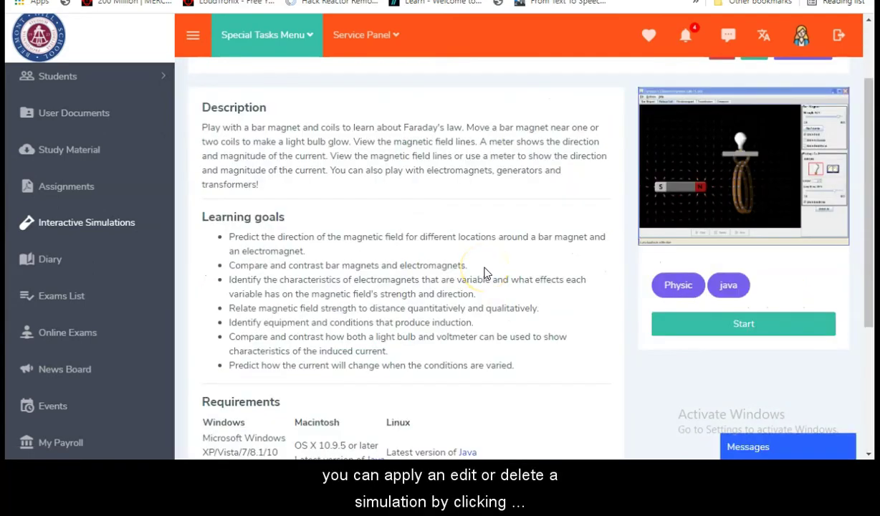
scroll(485, 272, "down", 3)
scroll(620, 195, "up", 4)
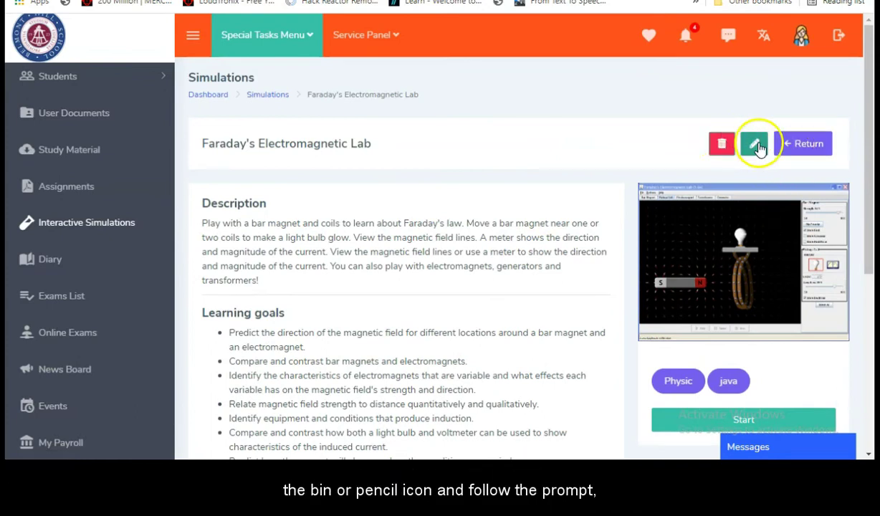
scroll(668, 163, "down", 4)
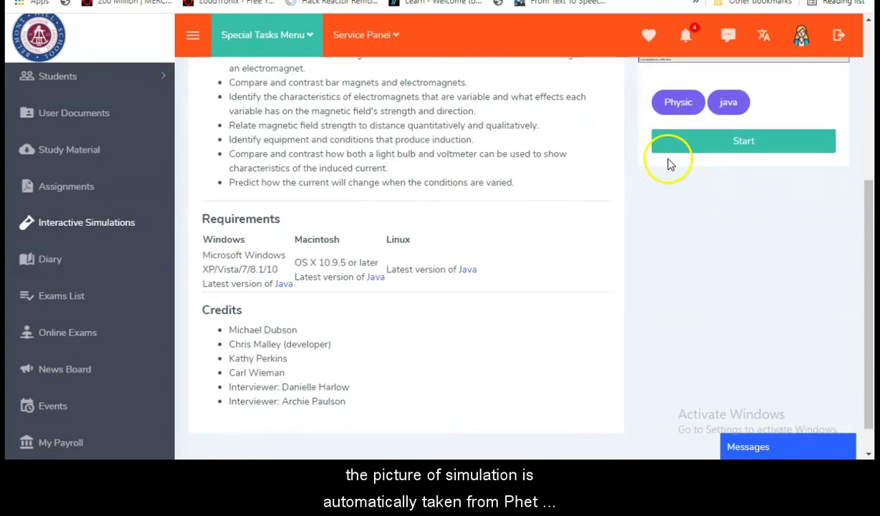
scroll(499, 208, "up", 2)
scroll(499, 209, "up", 2)
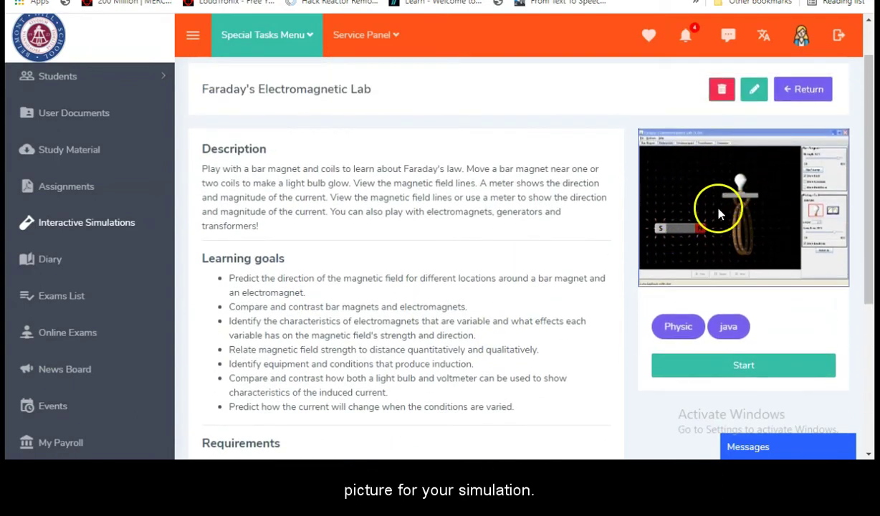
scroll(556, 320, "down", 2)
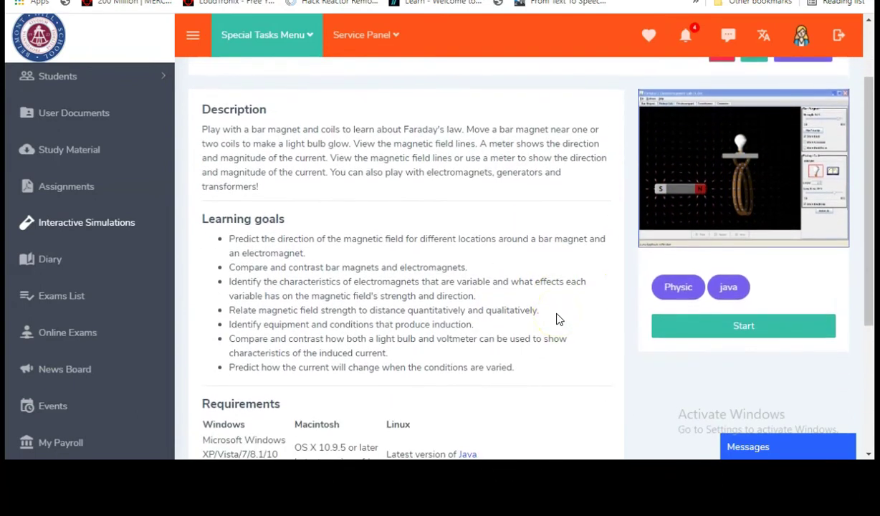
scroll(556, 320, "down", 5)
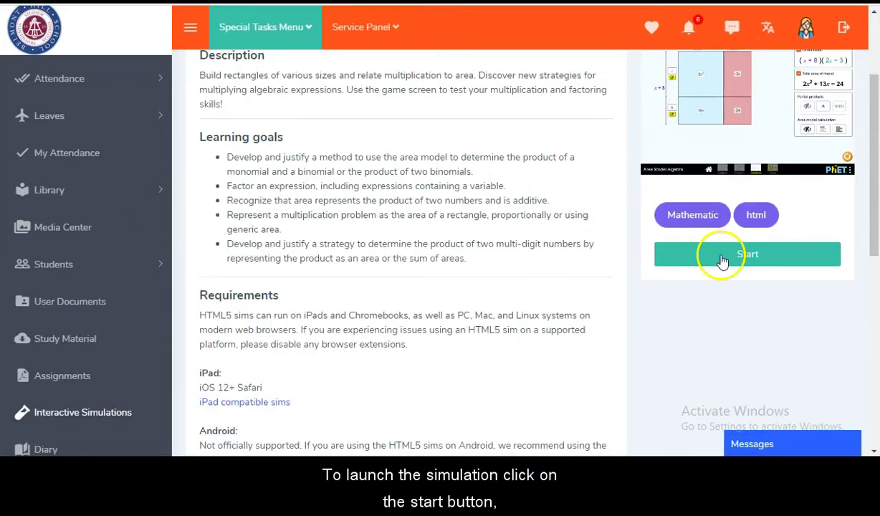
left_click(724, 261)
left_click(308, 237)
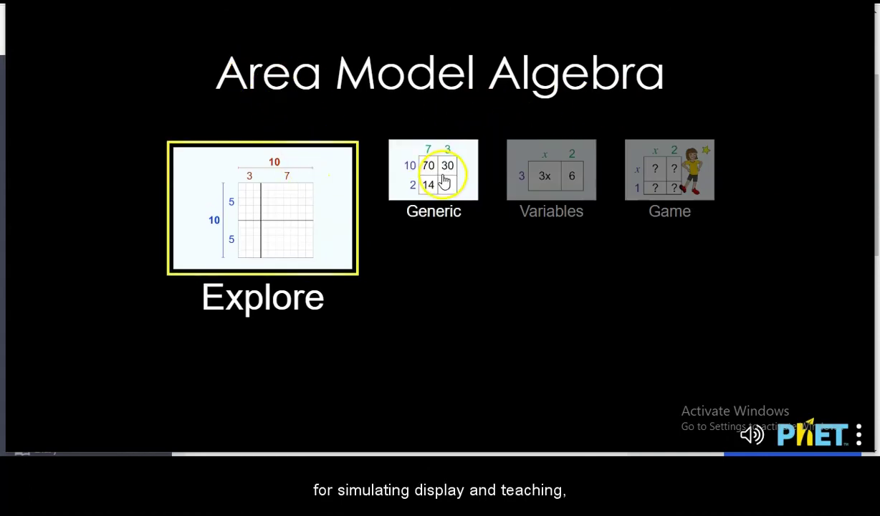
Step: View the Explore screen, return home, preview Generic and Game, then open Variables
left_click(320, 246)
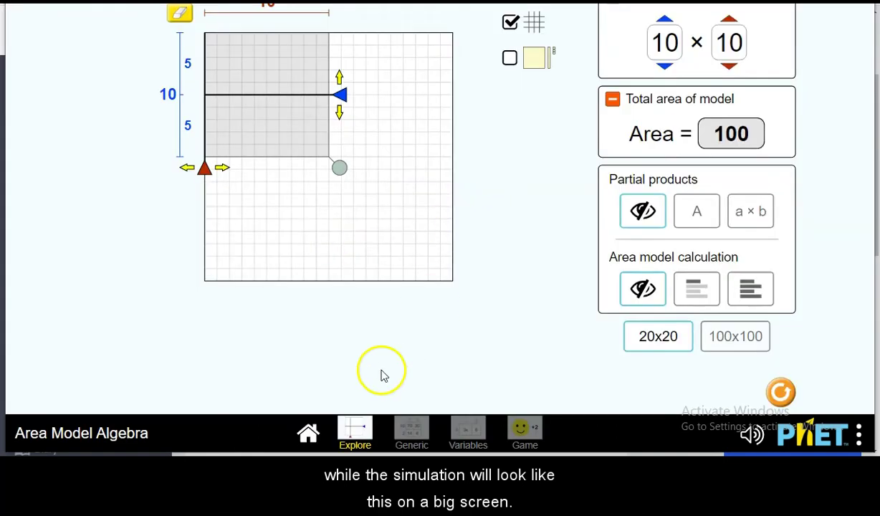
left_click(308, 432)
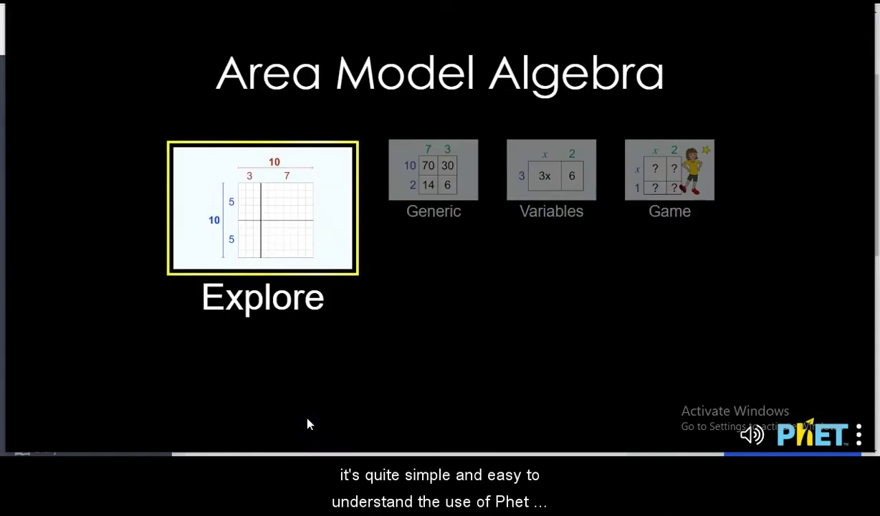
left_click(430, 190)
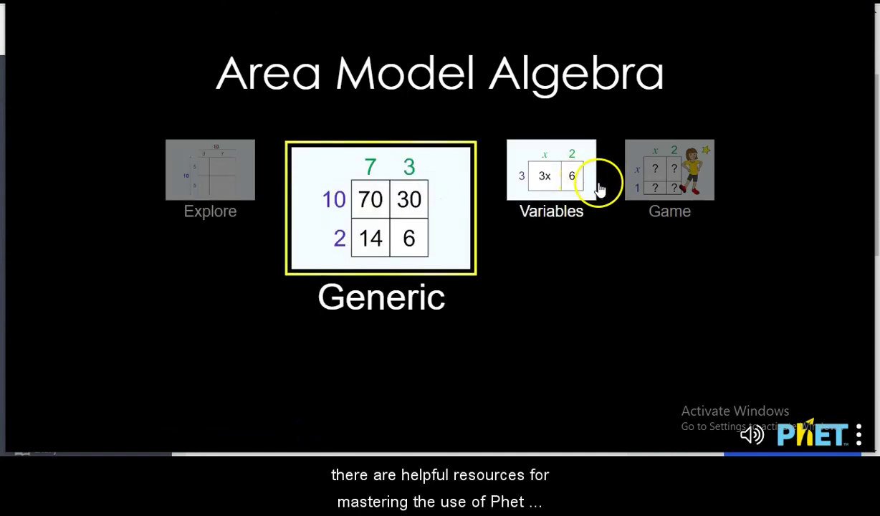
left_click(636, 174)
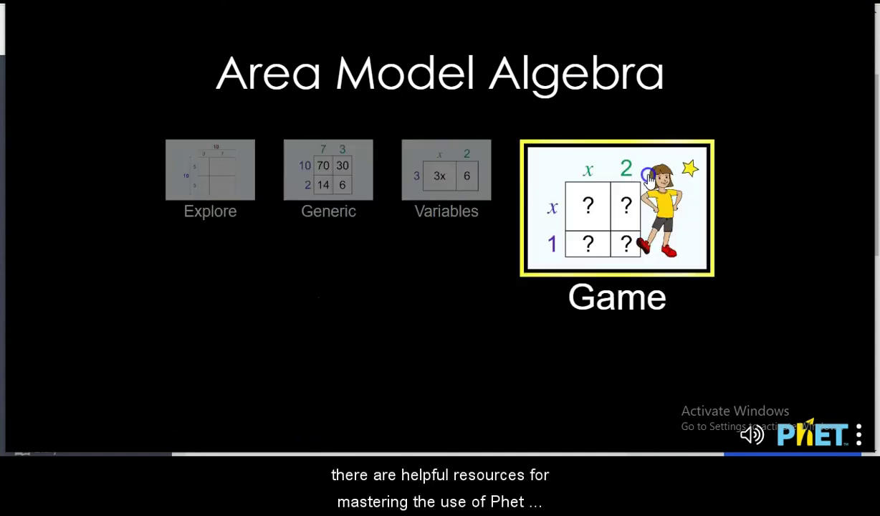
left_click(460, 186)
left_click(494, 204)
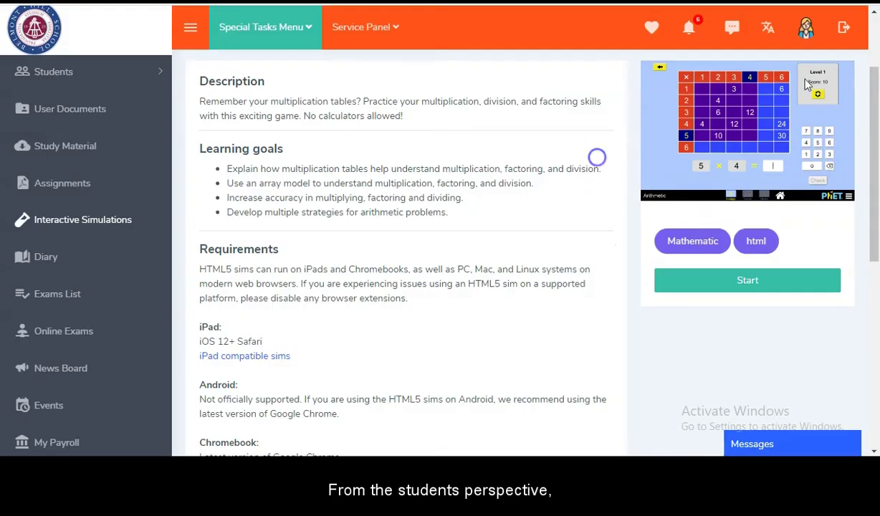
Step: Log out, sign in as the student, and open Interactive Simulations
left_click(841, 32)
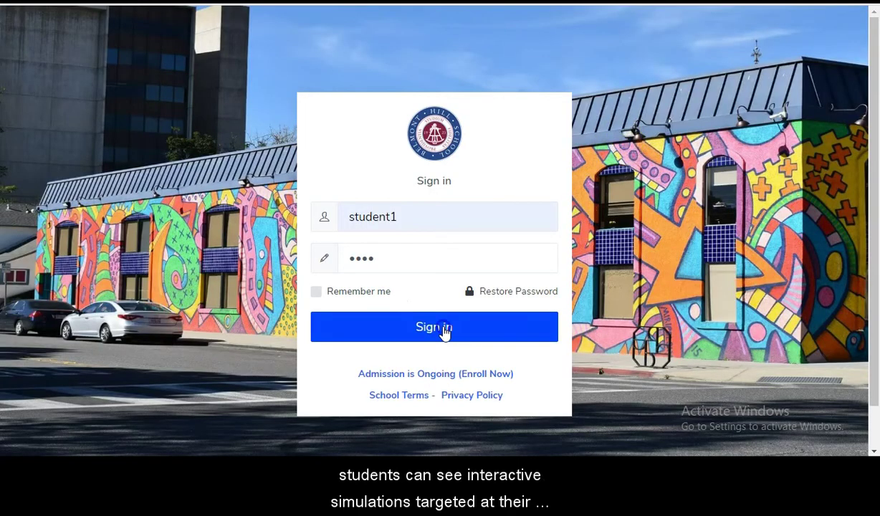
left_click(444, 329)
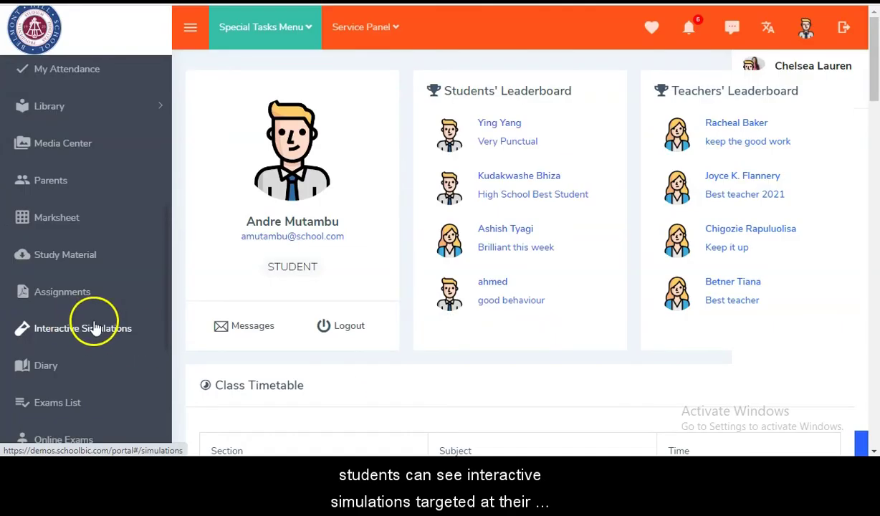
left_click(94, 327)
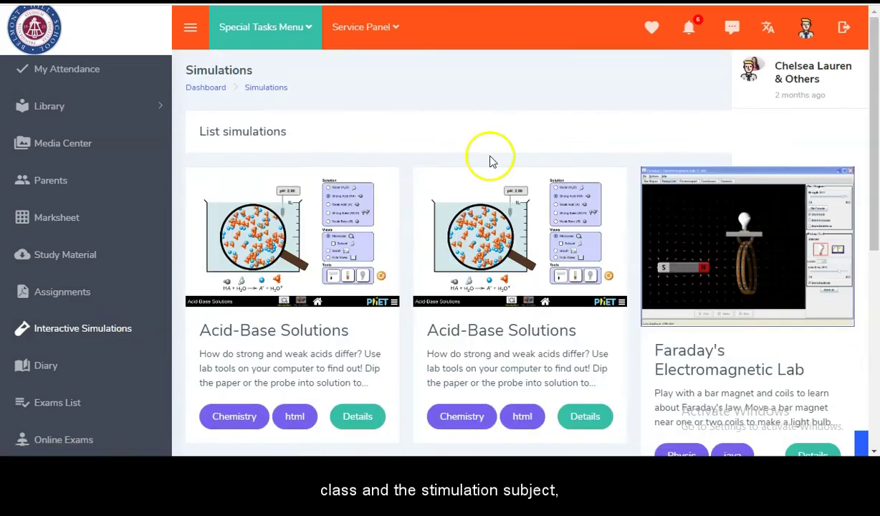
Step: Open Area Model Algebra's details page and scroll through its description
scroll(492, 162, "down", 3)
scroll(492, 162, "down", 1)
scroll(490, 162, "up", 3)
scroll(491, 161, "down", 5)
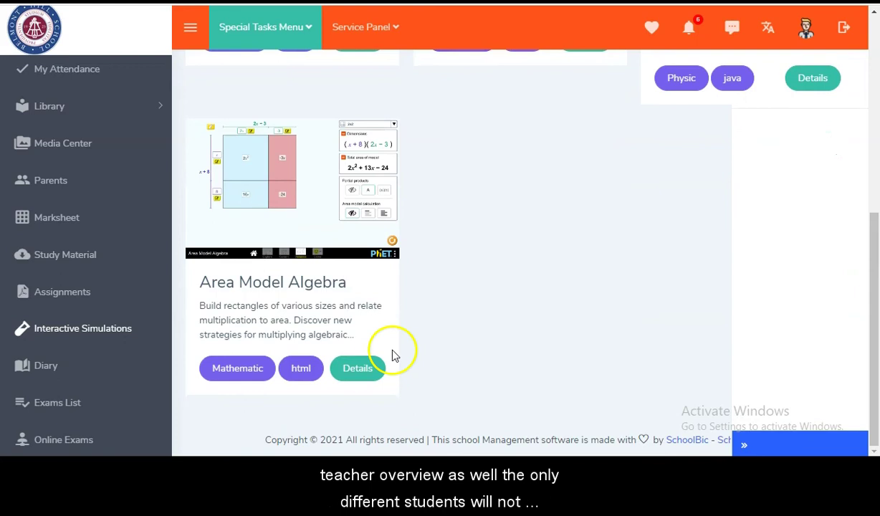
left_click(369, 365)
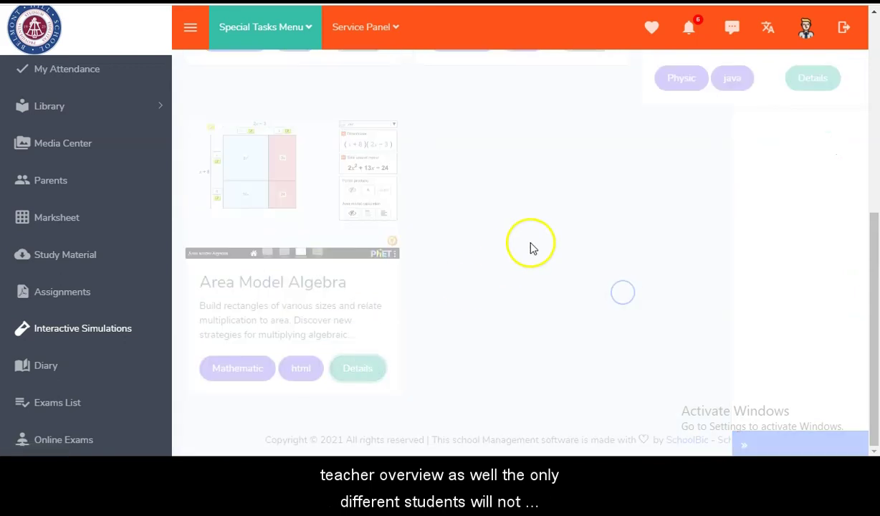
scroll(554, 248, "down", 4)
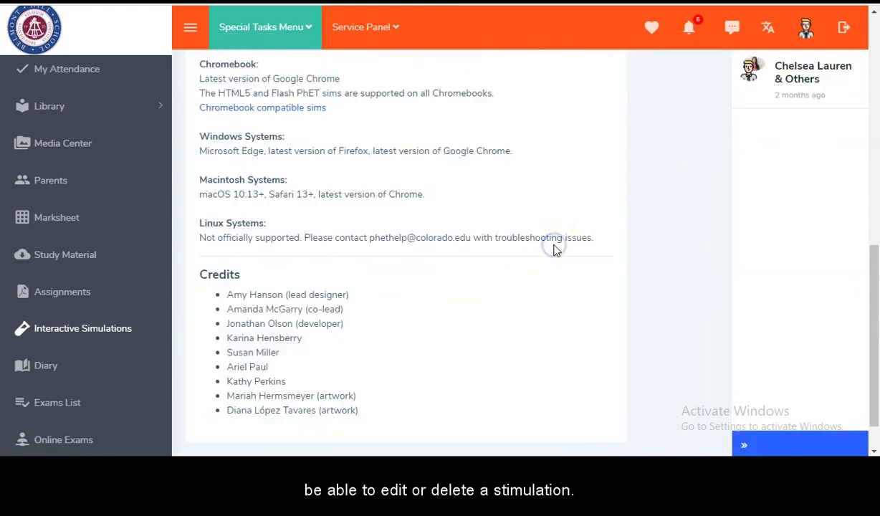
scroll(554, 248, "up", 9)
scroll(556, 249, "down", 1)
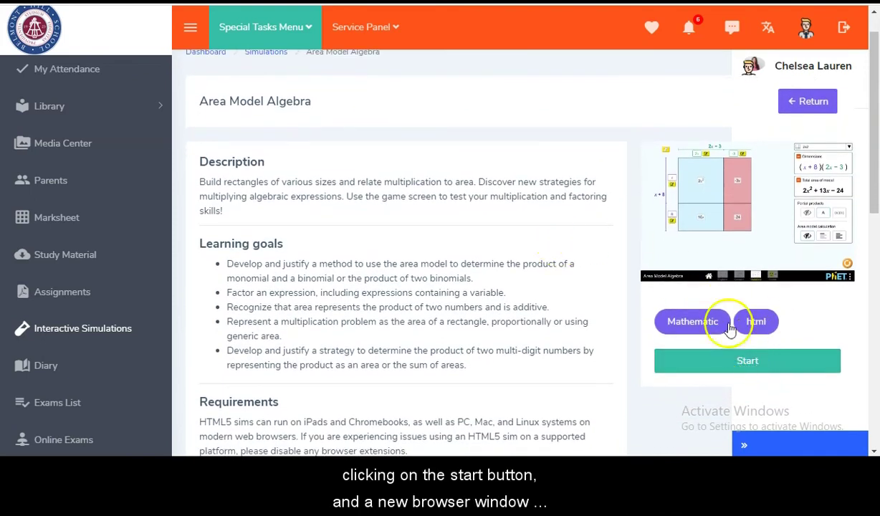
scroll(551, 266, "down", 5)
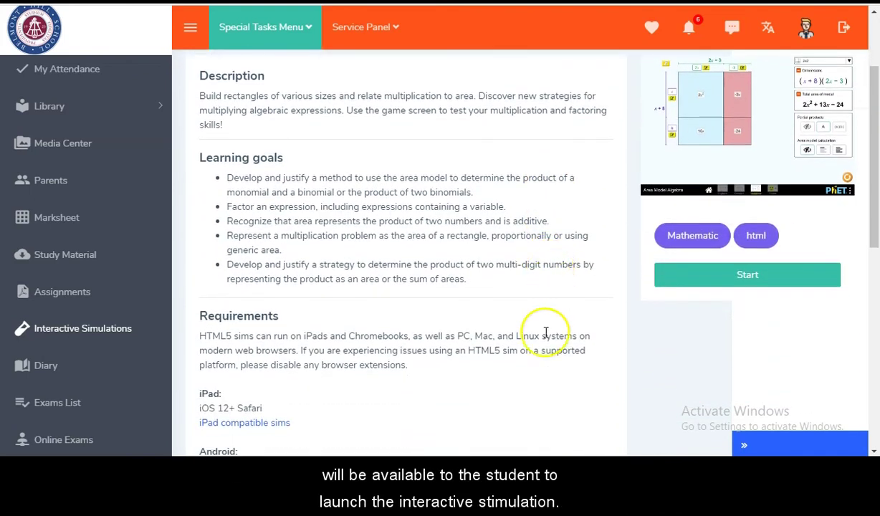
scroll(546, 331, "down", 2)
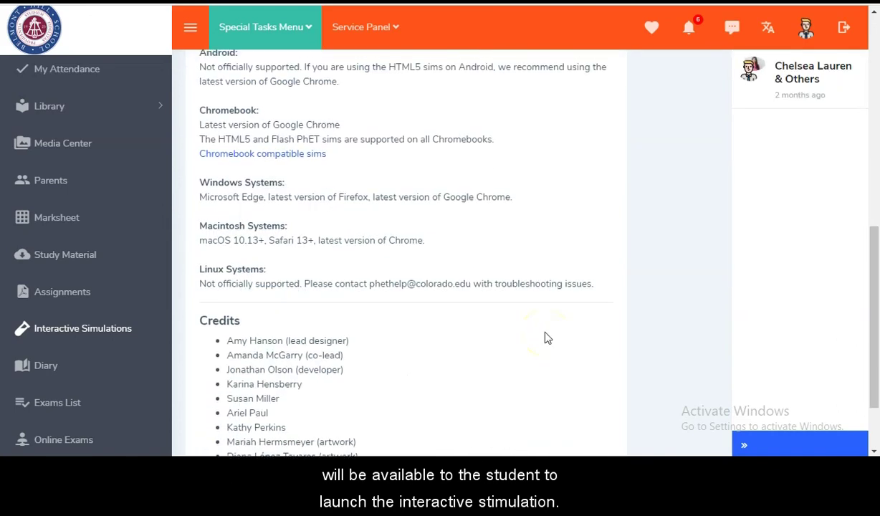
scroll(546, 332, "up", 5)
scroll(545, 332, "up", 2)
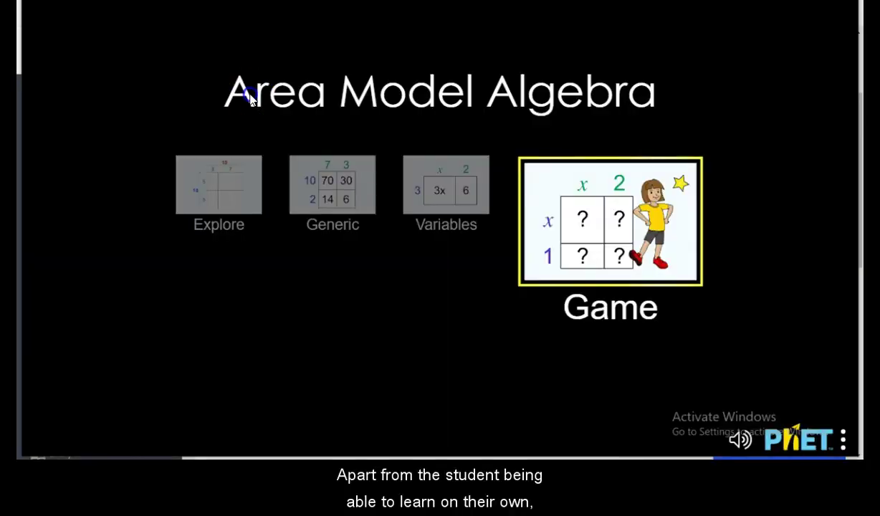
Step: Preview the Explore, Variables and Game screens, then open the Game screen
left_click(255, 197)
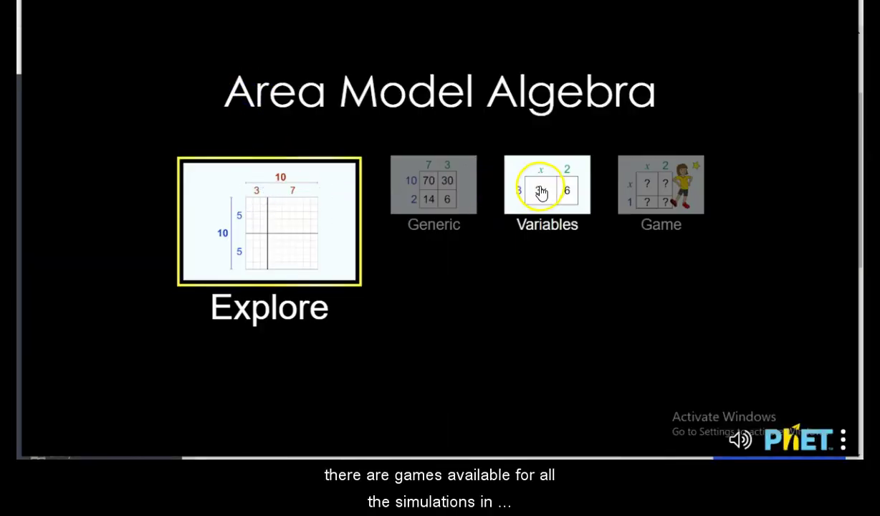
left_click(536, 188)
left_click(654, 195)
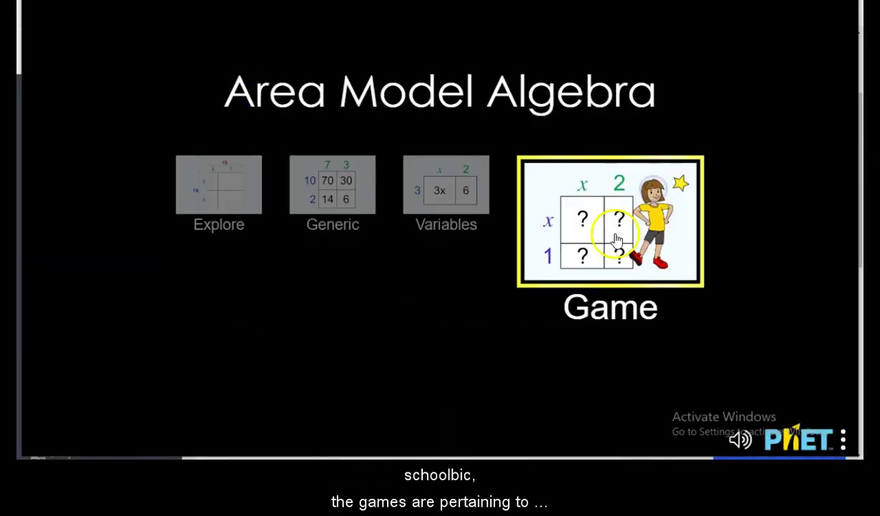
left_click(615, 238)
Step: Start Level 2 and enter 8 as the top-left partial product
left_click(425, 178)
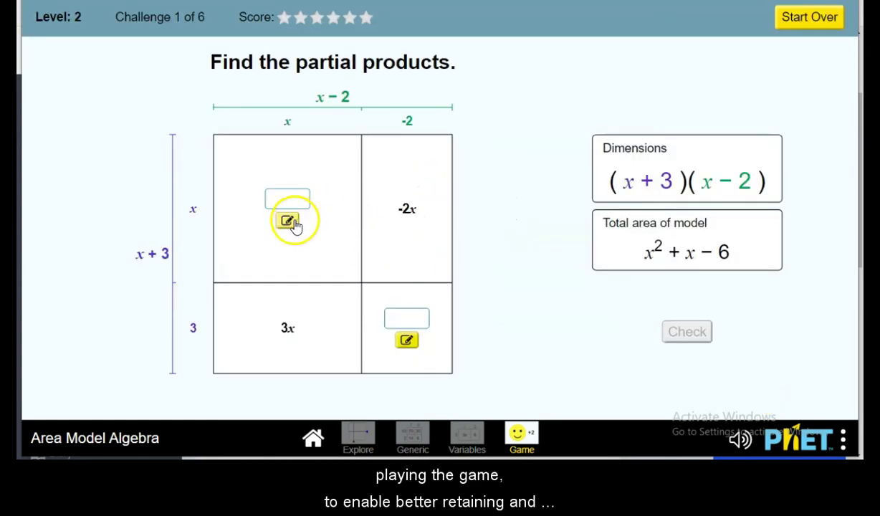
left_click(289, 221)
left_click(525, 227)
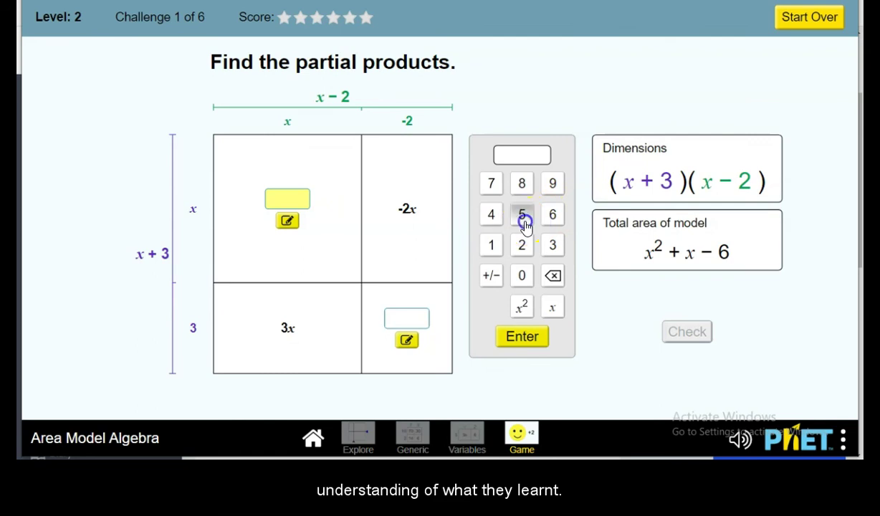
left_click(524, 337)
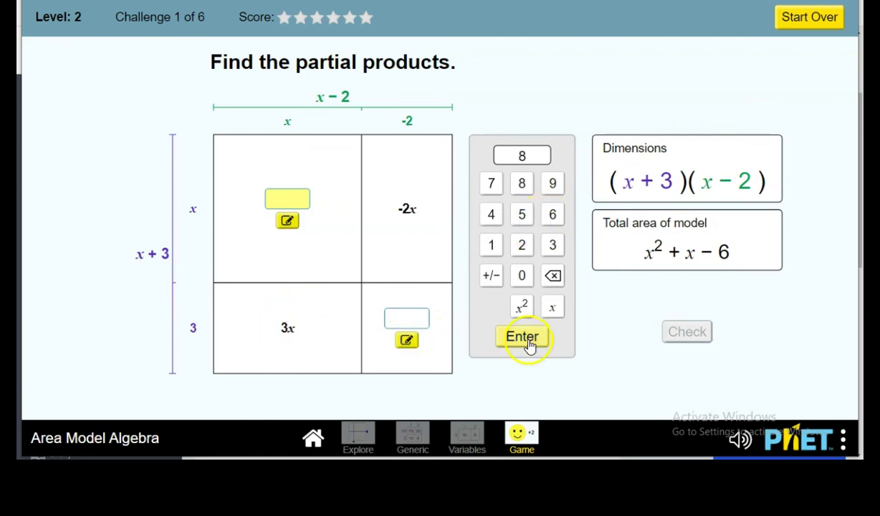
left_click(407, 342)
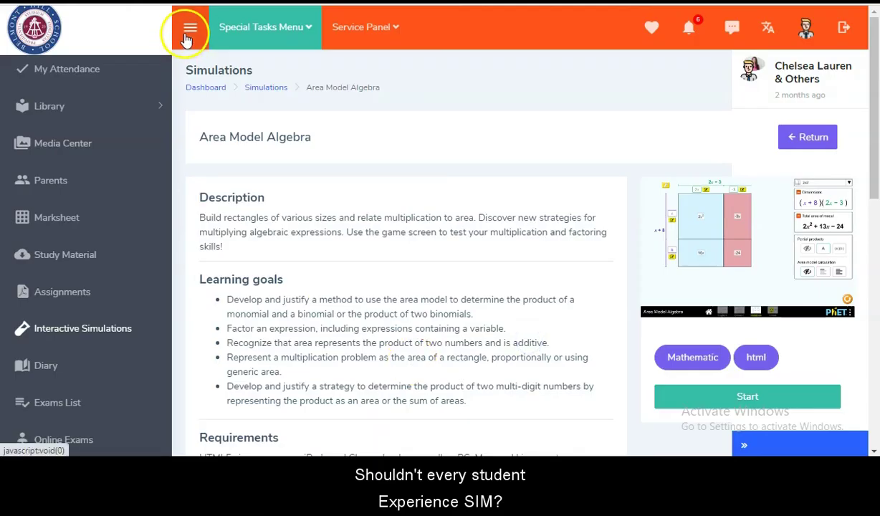
Step: Collapse the side menu to icons and return to the simulations list, scrolling through it
left_click(186, 36)
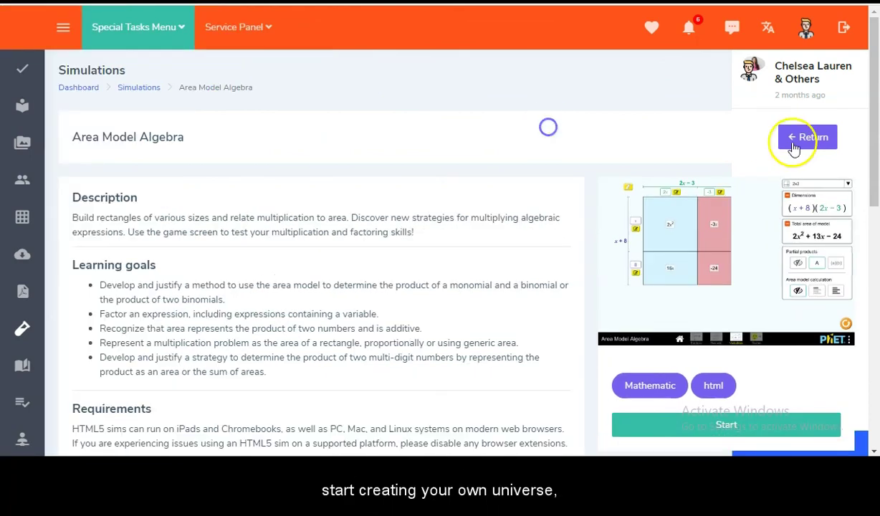
left_click(812, 146)
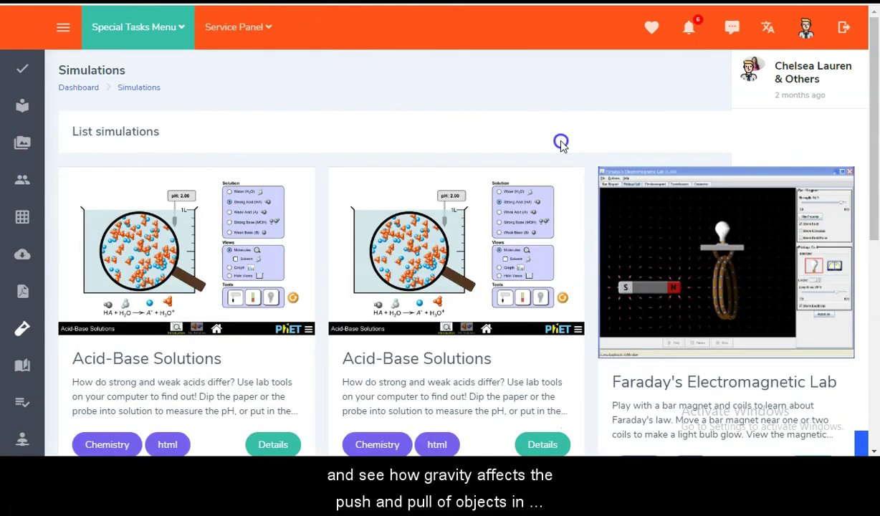
scroll(559, 140, "down", 5)
scroll(521, 311, "down", 2)
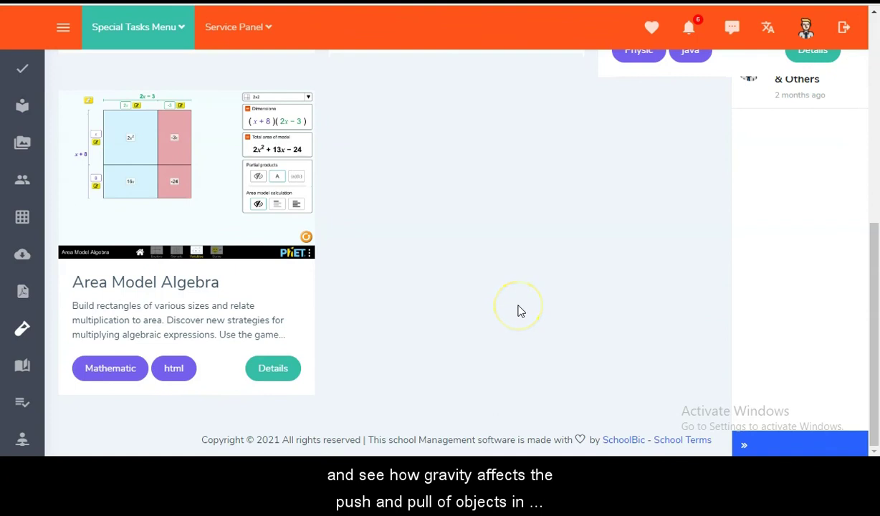
scroll(521, 310, "up", 4)
scroll(521, 311, "up", 3)
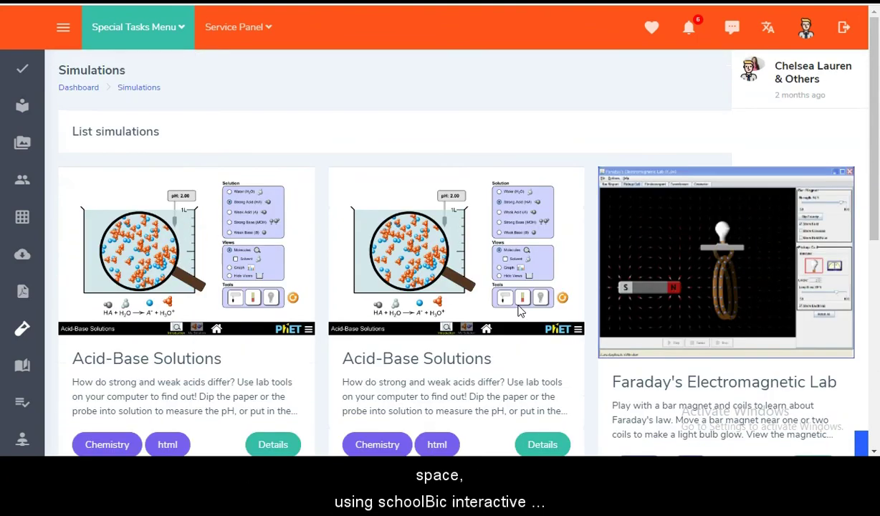